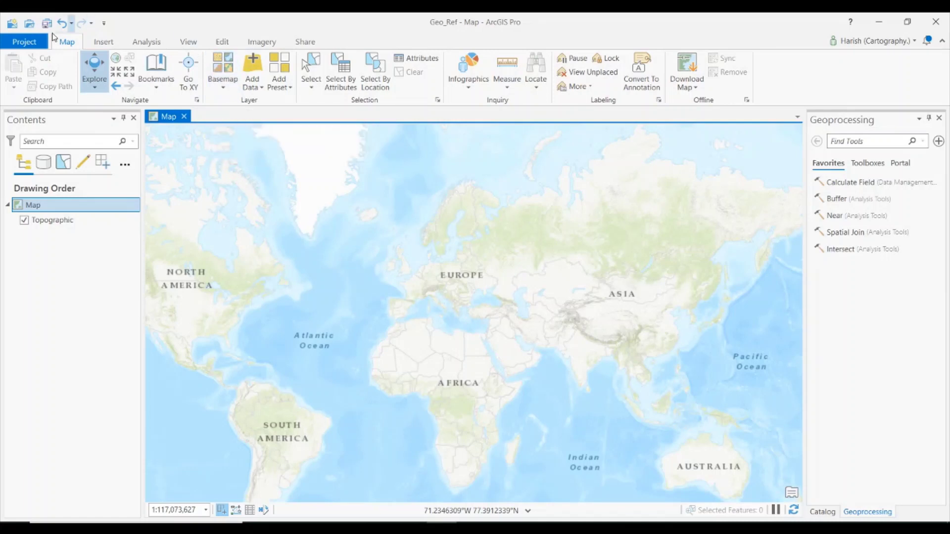
- Add Topo_Maharashtra.jpg from G:\Channel to the map as a raster layer
{"action": "left_click", "coordinate": [252, 83]}
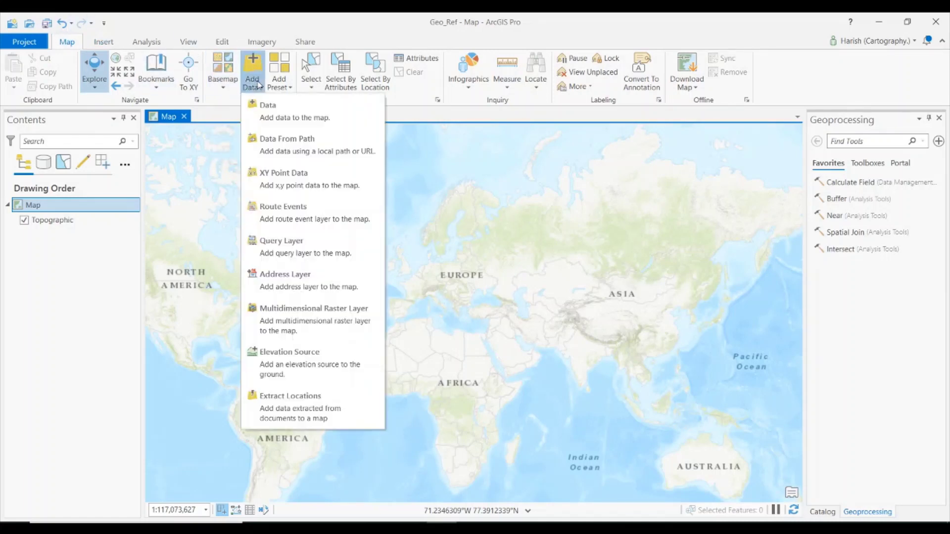
{"action": "left_click", "coordinate": [270, 106]}
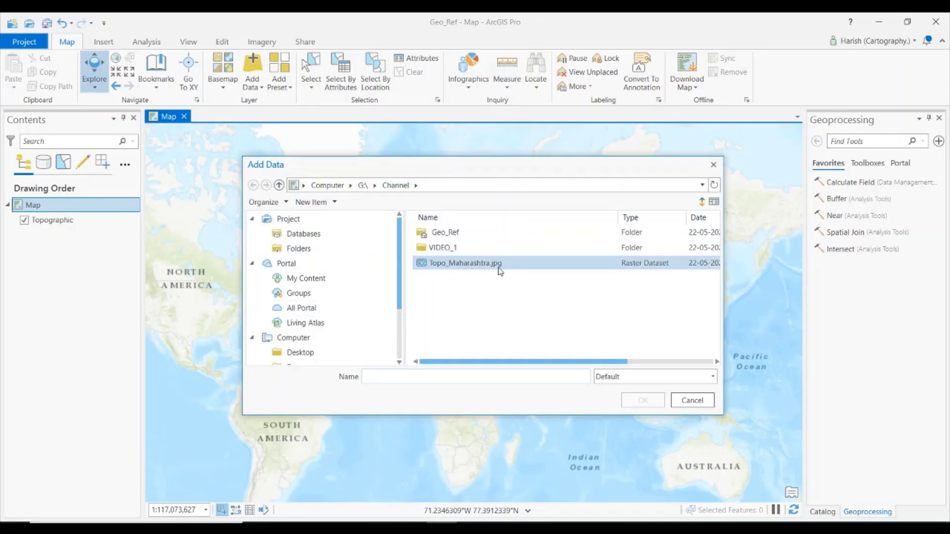
{"action": "left_click", "coordinate": [470, 263]}
{"action": "left_click", "coordinate": [643, 401]}
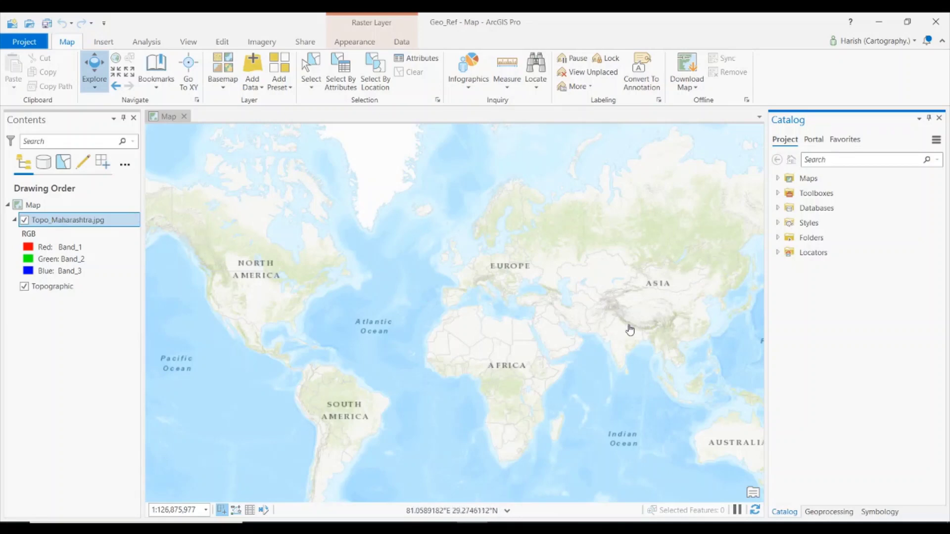
- Zoom the map to the full extent of the Topo_Maharashtra.jpg layer
{"action": "scroll", "coordinate": [628, 331], "scroll_direction": "up", "scroll_amount": 4}
{"action": "left_click_drag", "start_coordinate": [492, 298], "coordinate": [487, 290]}
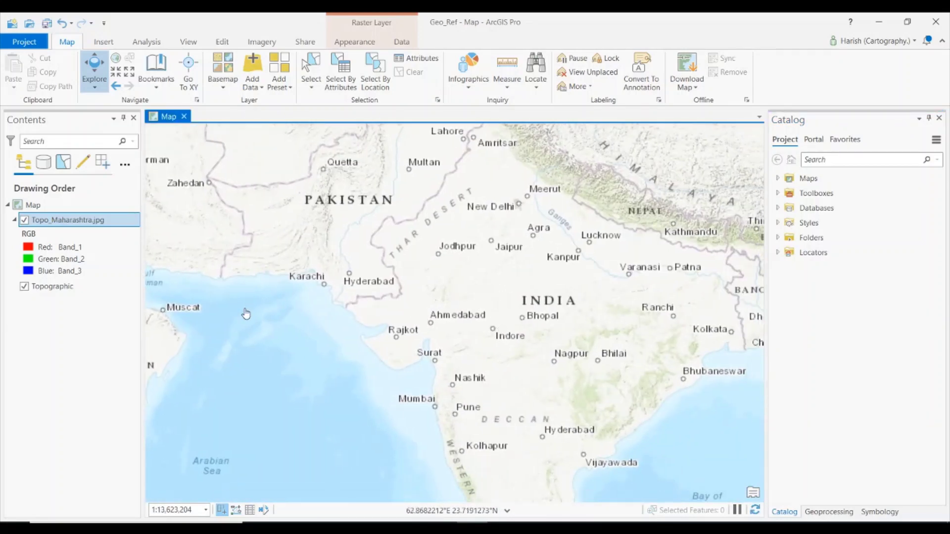
{"action": "right_click", "coordinate": [101, 225]}
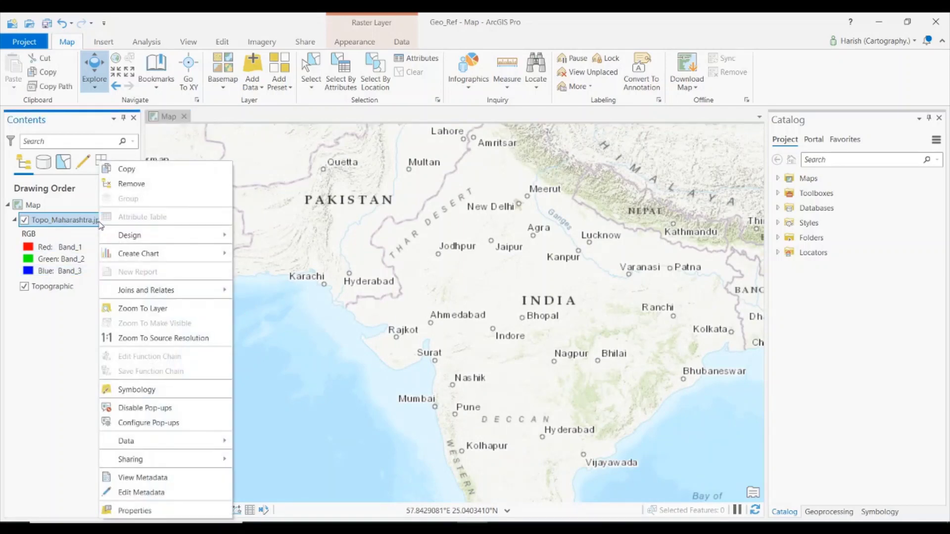
{"action": "left_click", "coordinate": [134, 308]}
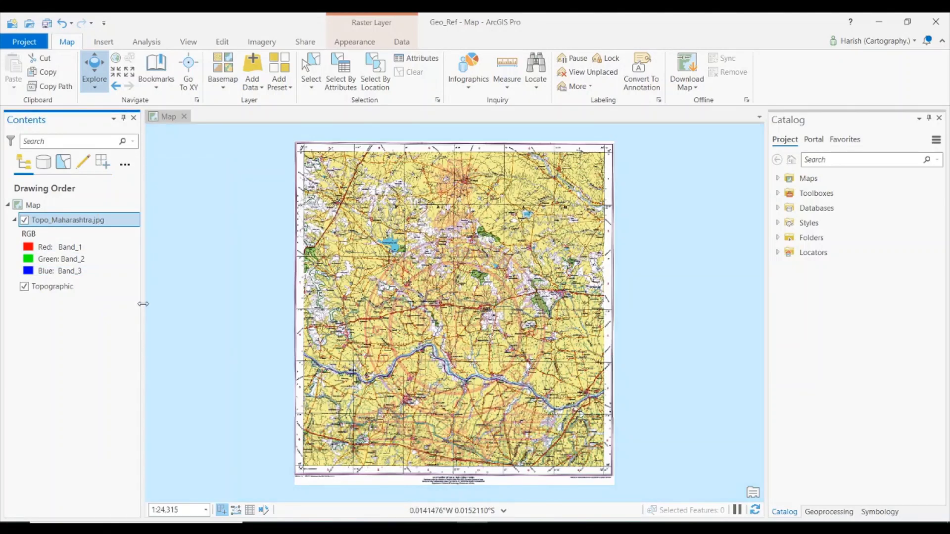
{"action": "scroll", "coordinate": [455, 312], "scroll_direction": "down", "scroll_amount": 10}
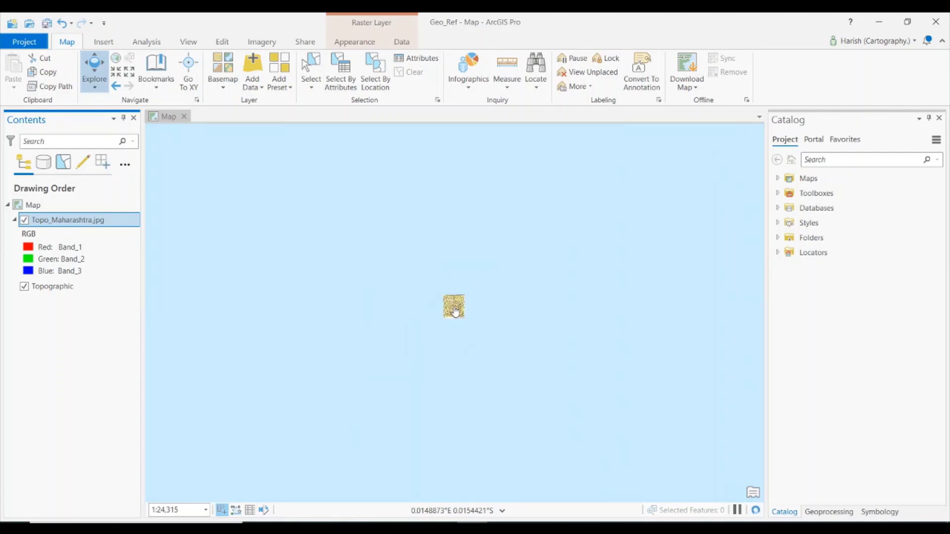
{"action": "scroll", "coordinate": [455, 311], "scroll_direction": "down", "scroll_amount": 12}
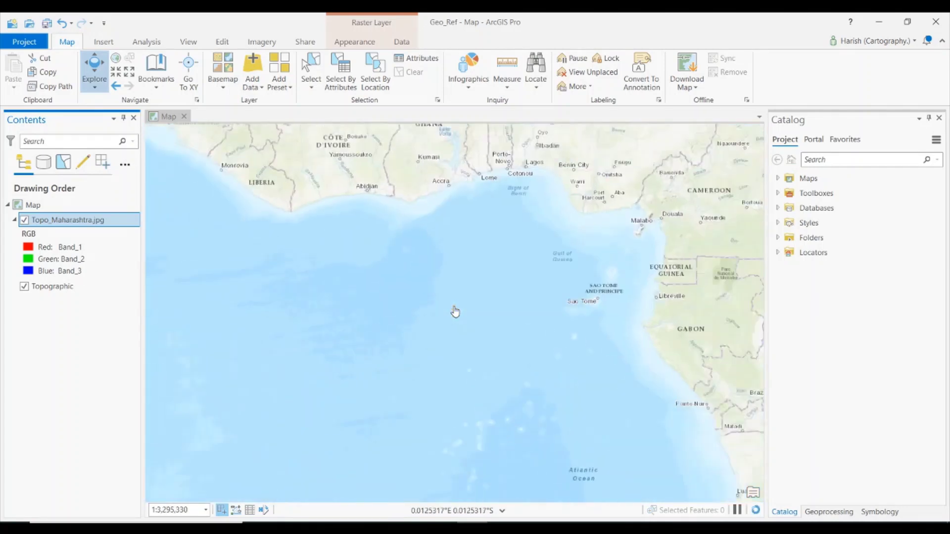
{"action": "scroll", "coordinate": [458, 330], "scroll_direction": "up", "scroll_amount": 6}
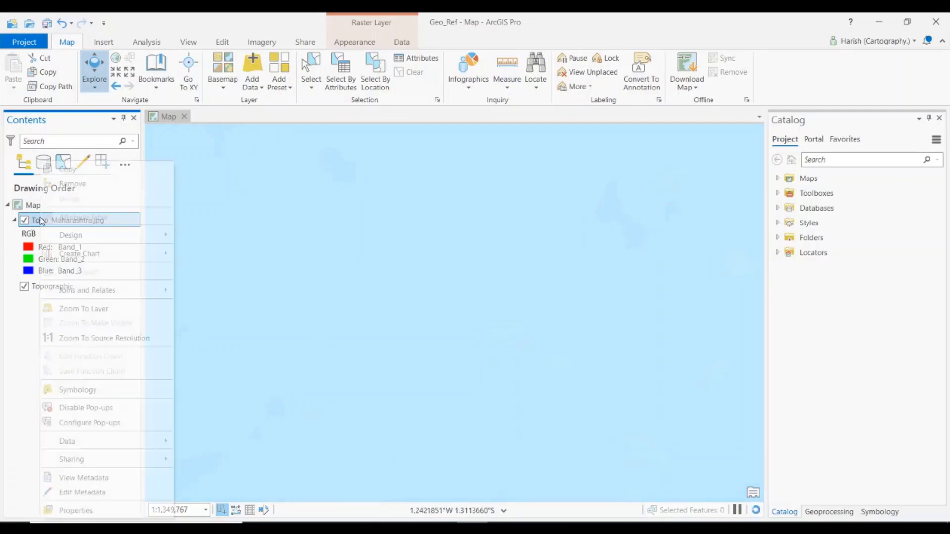
{"action": "right_click", "coordinate": [41, 220]}
{"action": "left_click", "coordinate": [82, 308]}
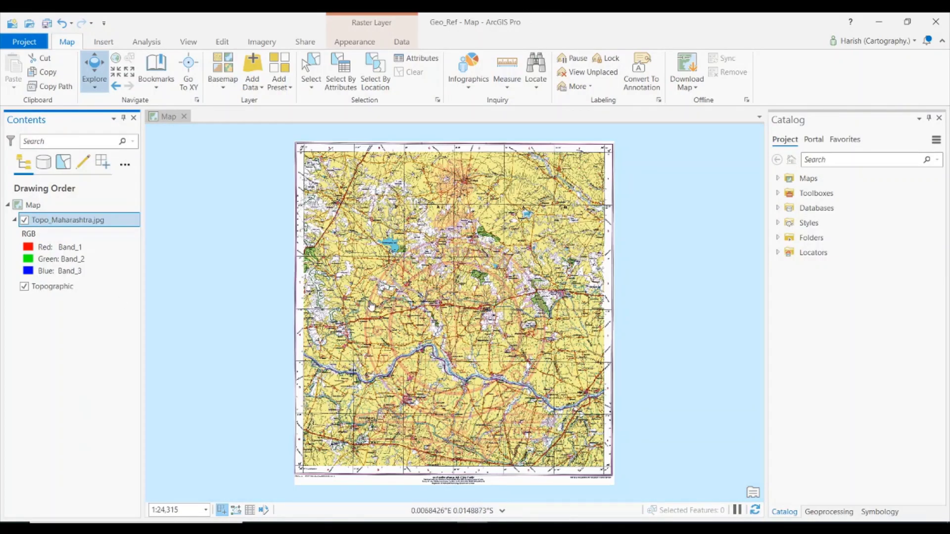
- Pan and zoom in on the sheet's top-left 74° 15′ / 18° 15′ grid corner
{"action": "scroll", "coordinate": [302, 148], "scroll_direction": "up", "scroll_amount": 4}
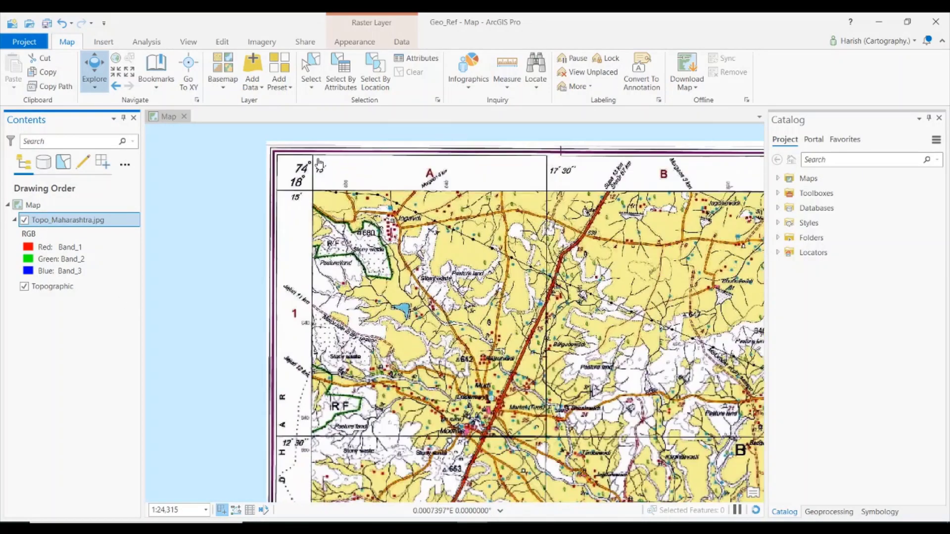
{"action": "scroll", "coordinate": [332, 187], "scroll_direction": "down", "scroll_amount": 1}
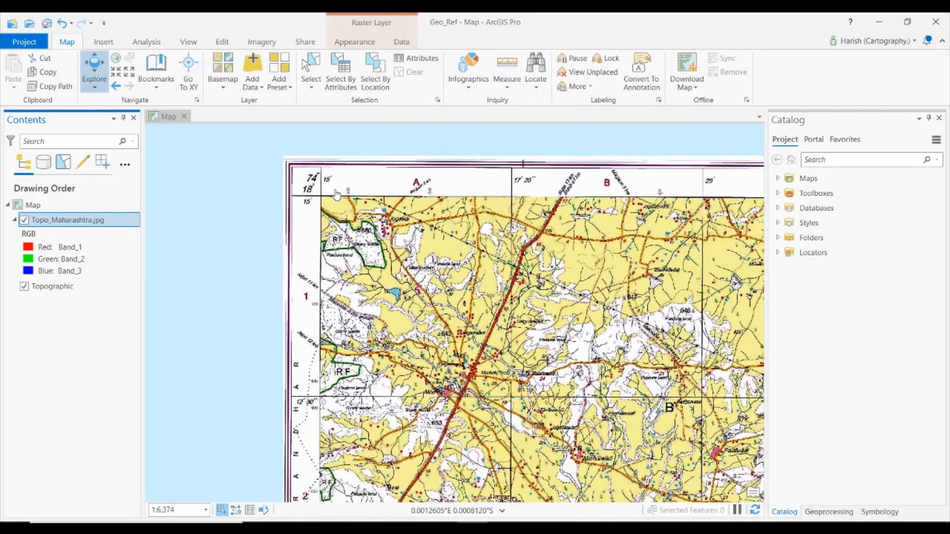
{"action": "left_click_drag", "start_coordinate": [564, 367], "coordinate": [417, 351]}
{"action": "scroll", "coordinate": [168, 163], "scroll_direction": "up", "scroll_amount": 1}
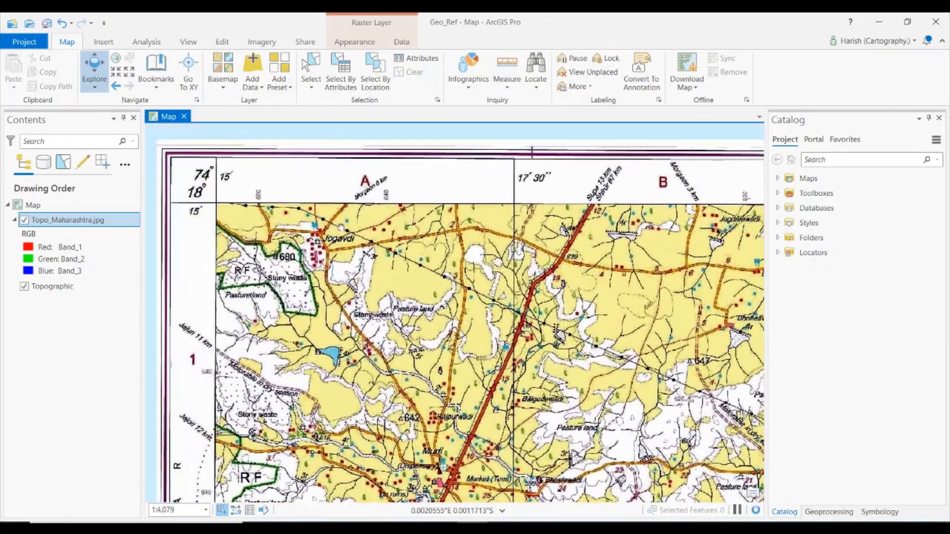
{"action": "left_click_drag", "start_coordinate": [234, 200], "coordinate": [308, 239]}
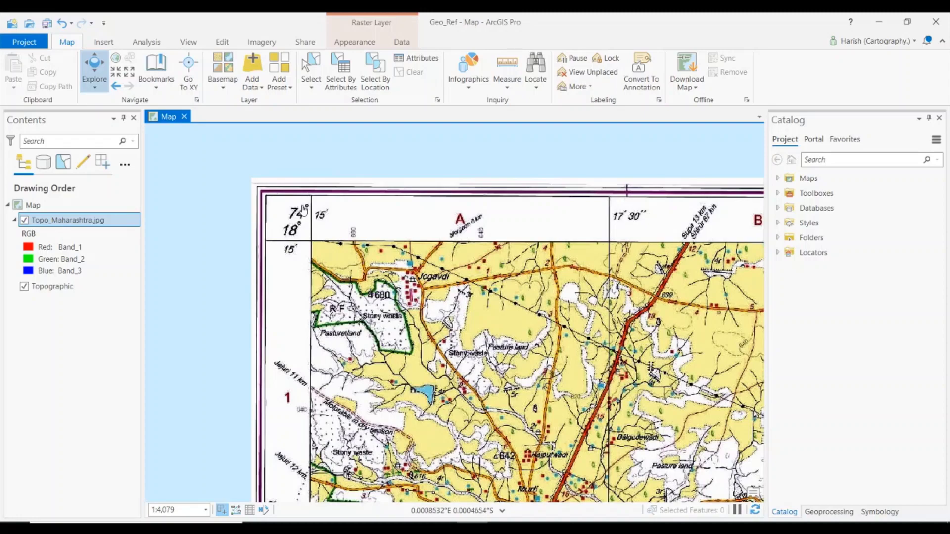
{"action": "left_click_drag", "start_coordinate": [332, 237], "coordinate": [280, 235]}
{"action": "left_click_drag", "start_coordinate": [569, 238], "coordinate": [279, 236]}
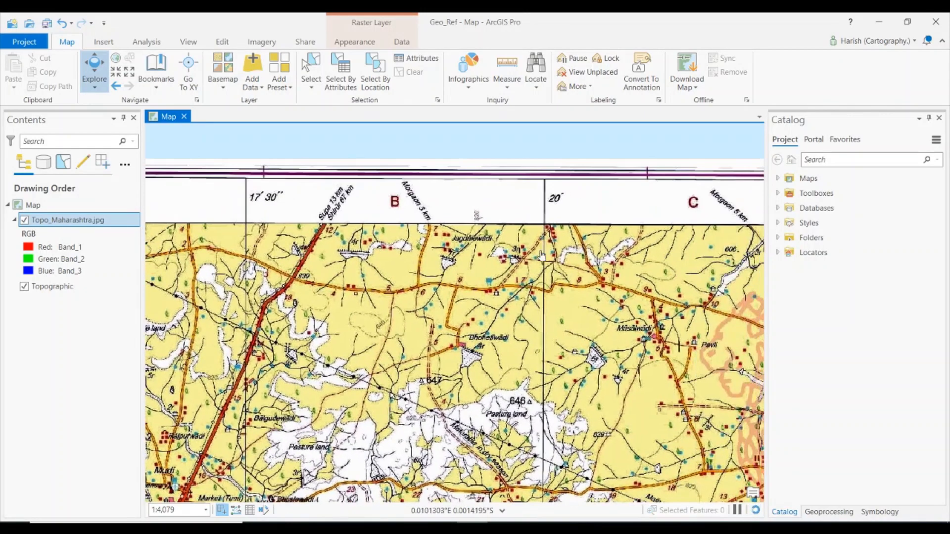
{"action": "left_click_drag", "start_coordinate": [494, 297], "coordinate": [262, 297]}
{"action": "scroll", "coordinate": [396, 296], "scroll_direction": "down", "scroll_amount": 3}
{"action": "left_click_drag", "start_coordinate": [396, 296], "coordinate": [342, 374]}
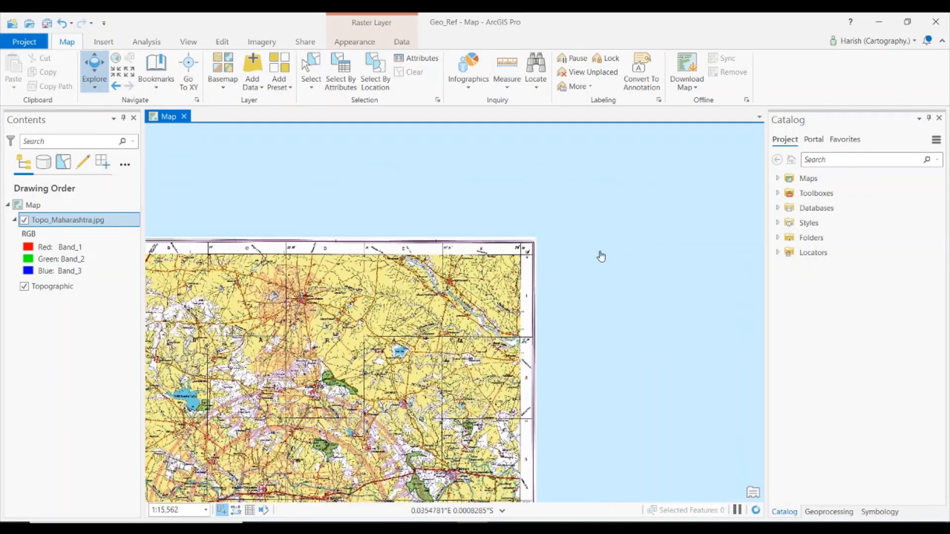
{"action": "scroll", "coordinate": [546, 264], "scroll_direction": "up", "scroll_amount": 6}
{"action": "scroll", "coordinate": [546, 278], "scroll_direction": "down", "scroll_amount": 8}
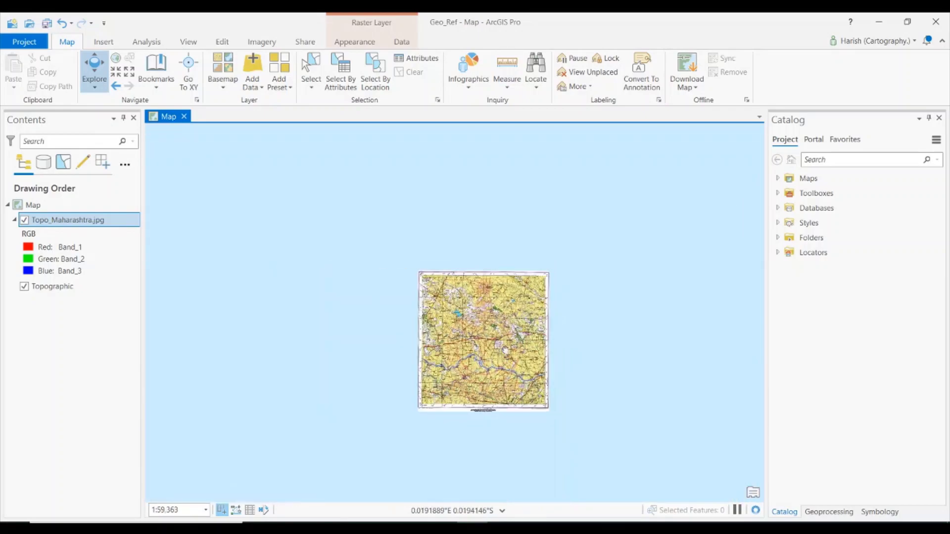
{"action": "scroll", "coordinate": [426, 256], "scroll_direction": "up", "scroll_amount": 8}
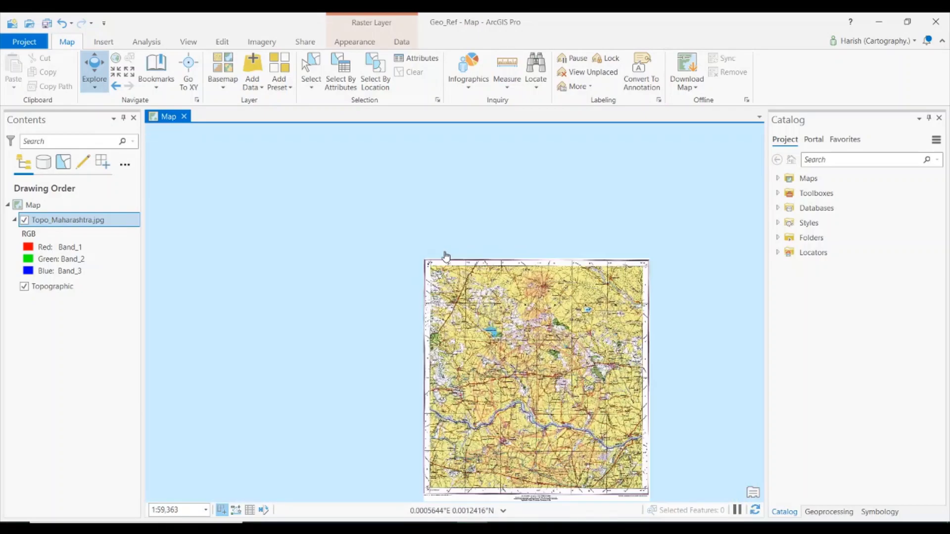
{"action": "scroll", "coordinate": [450, 354], "scroll_direction": "up", "scroll_amount": 1}
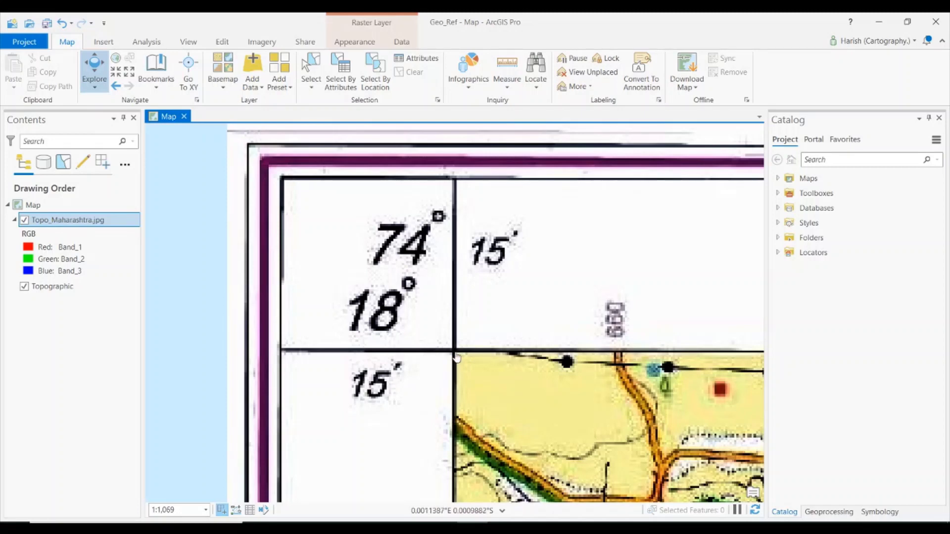
{"action": "scroll", "coordinate": [456, 357], "scroll_direction": "up", "scroll_amount": 4}
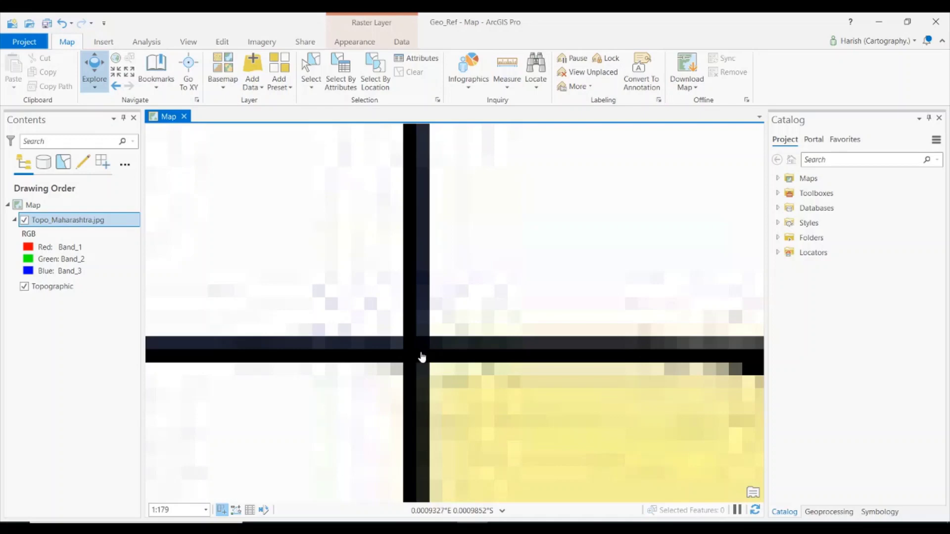
{"action": "scroll", "coordinate": [421, 357], "scroll_direction": "down", "scroll_amount": 4}
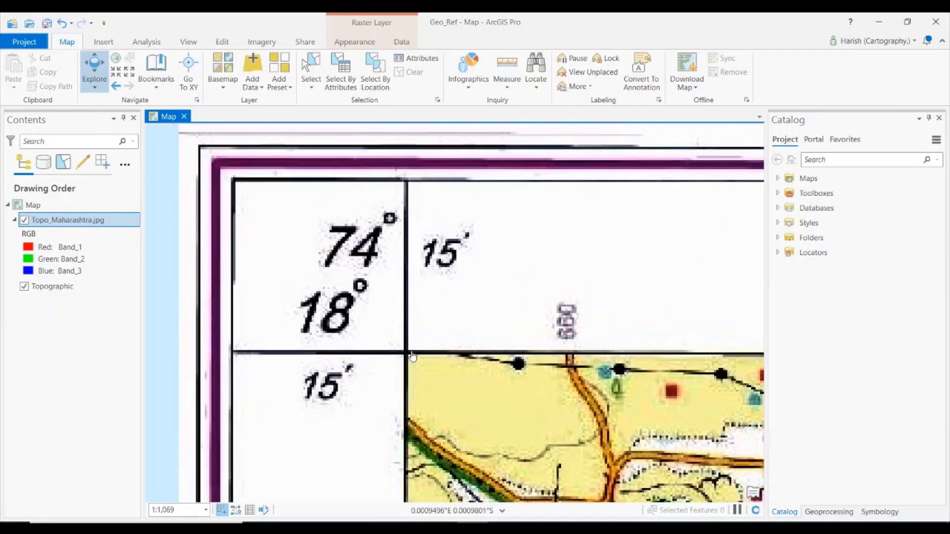
{"action": "left_click_drag", "start_coordinate": [403, 355], "coordinate": [357, 335]}
{"action": "scroll", "coordinate": [239, 260], "scroll_direction": "down", "scroll_amount": 1}
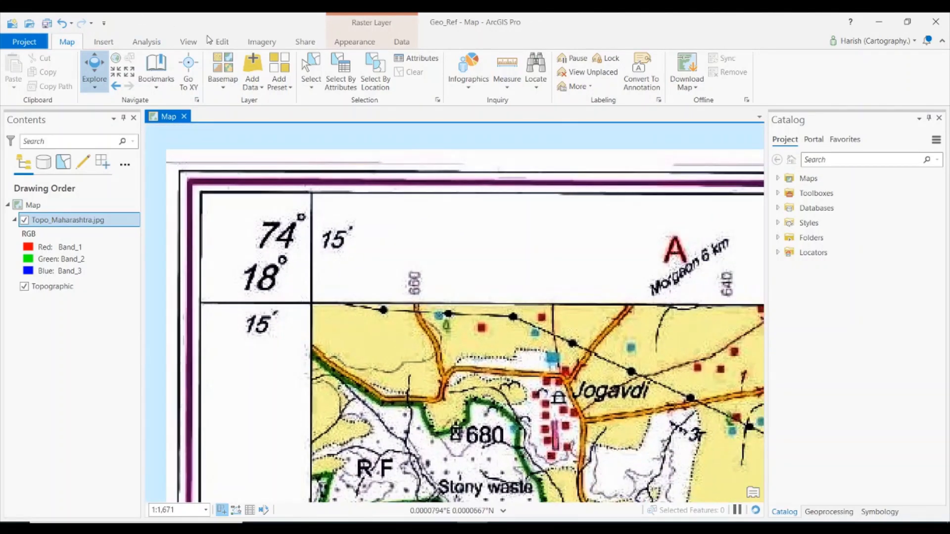
- Start Georeference from the Imagery tab and set the map SRS to Geographic > World > WGS 1984
{"action": "left_click", "coordinate": [249, 41]}
{"action": "left_click", "coordinate": [88, 68]}
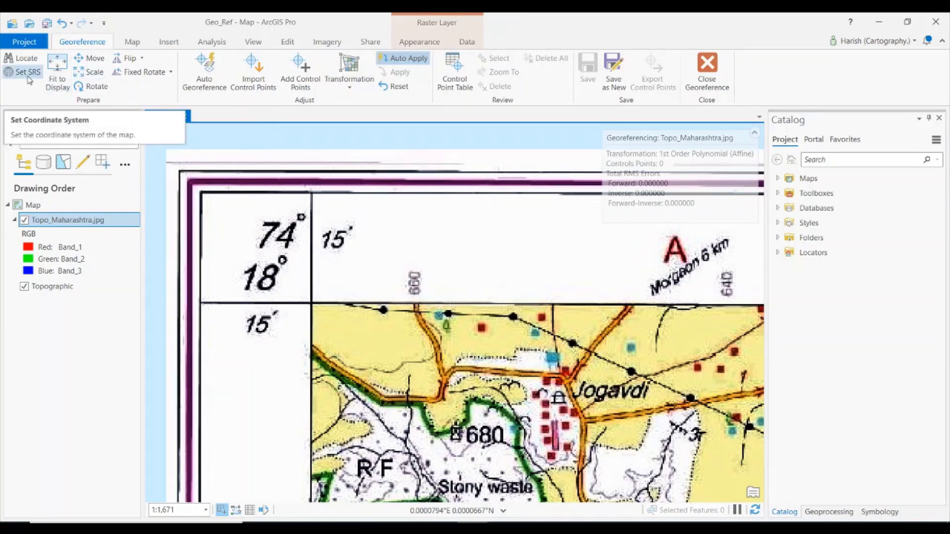
{"action": "left_click", "coordinate": [28, 77]}
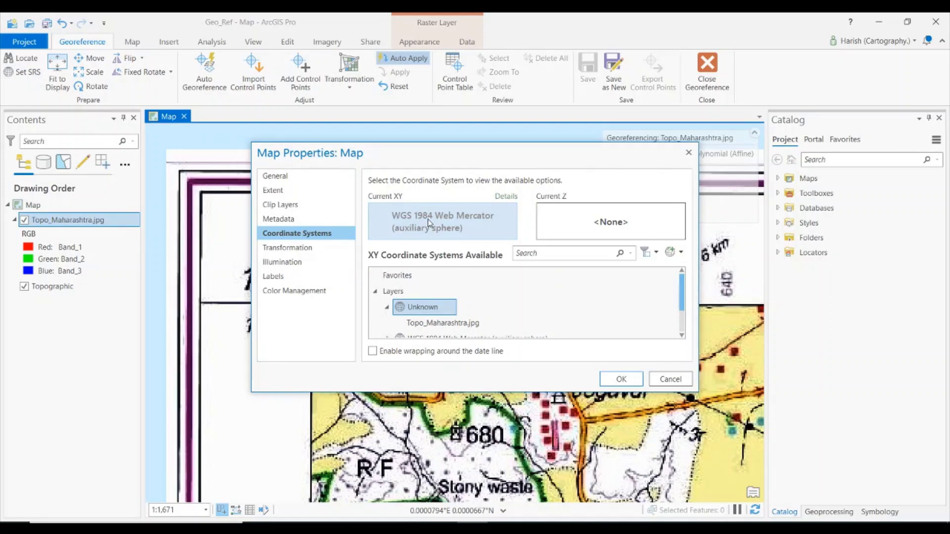
{"action": "scroll", "coordinate": [447, 308], "scroll_direction": "down", "scroll_amount": 1}
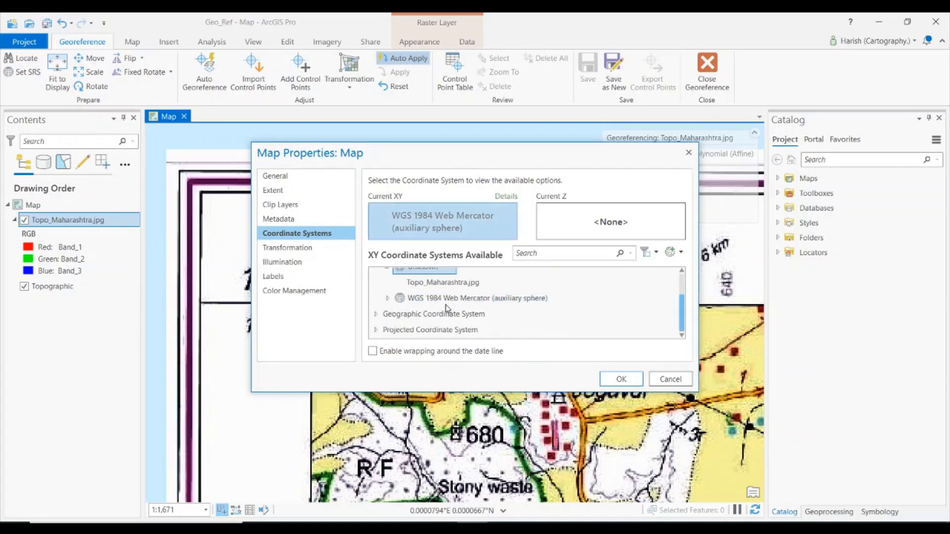
{"action": "left_click", "coordinate": [374, 315]}
{"action": "scroll", "coordinate": [403, 304], "scroll_direction": "down", "scroll_amount": 4}
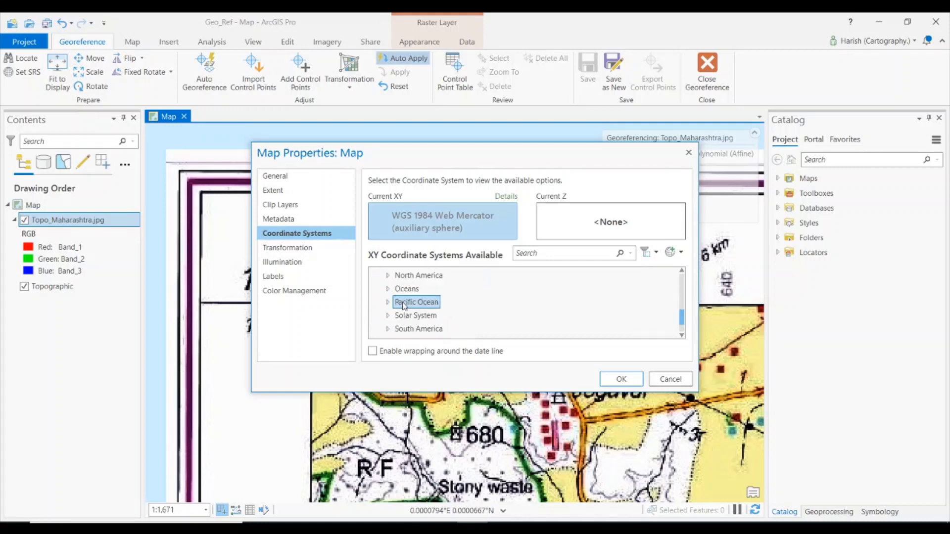
{"action": "left_click", "coordinate": [388, 315]}
{"action": "scroll", "coordinate": [394, 306], "scroll_direction": "down", "scroll_amount": 6}
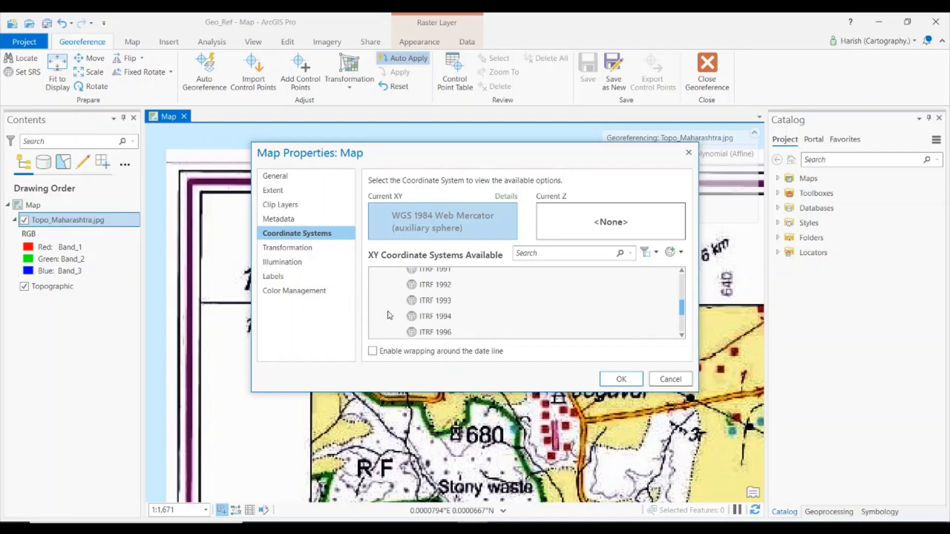
{"action": "scroll", "coordinate": [394, 307], "scroll_direction": "up", "scroll_amount": 1}
{"action": "left_click", "coordinate": [450, 309]}
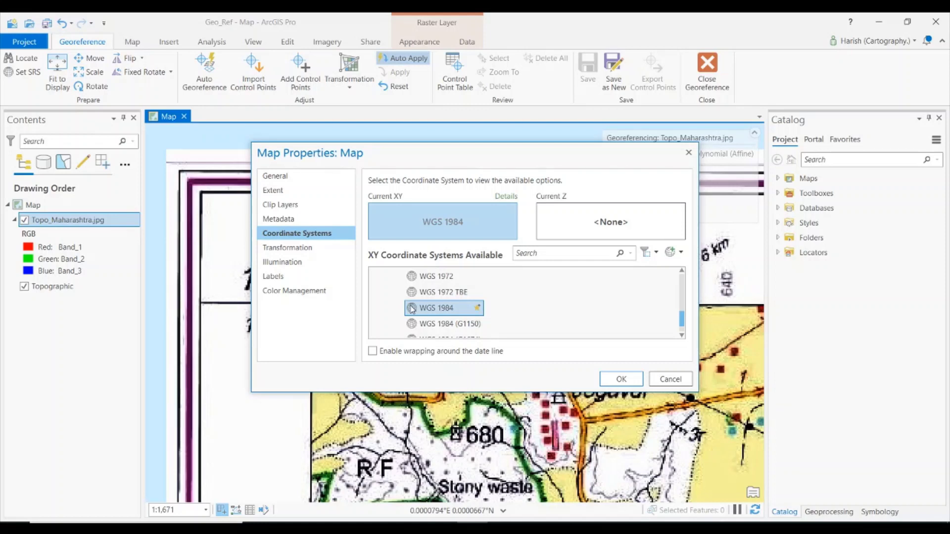
{"action": "left_click", "coordinate": [621, 378]}
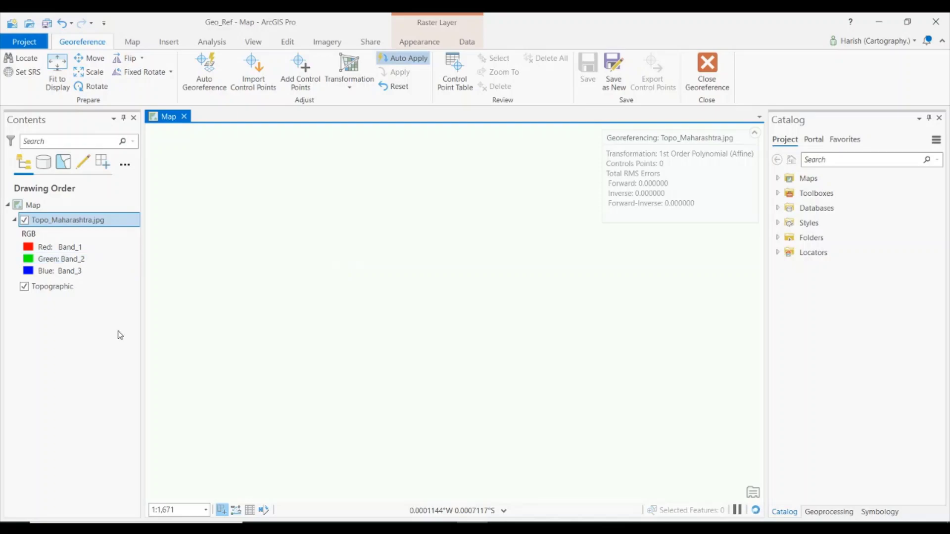
- Zoom to the scan's extent and close in on its top-left grid corner
{"action": "right_click", "coordinate": [97, 220]}
{"action": "left_click", "coordinate": [144, 307]}
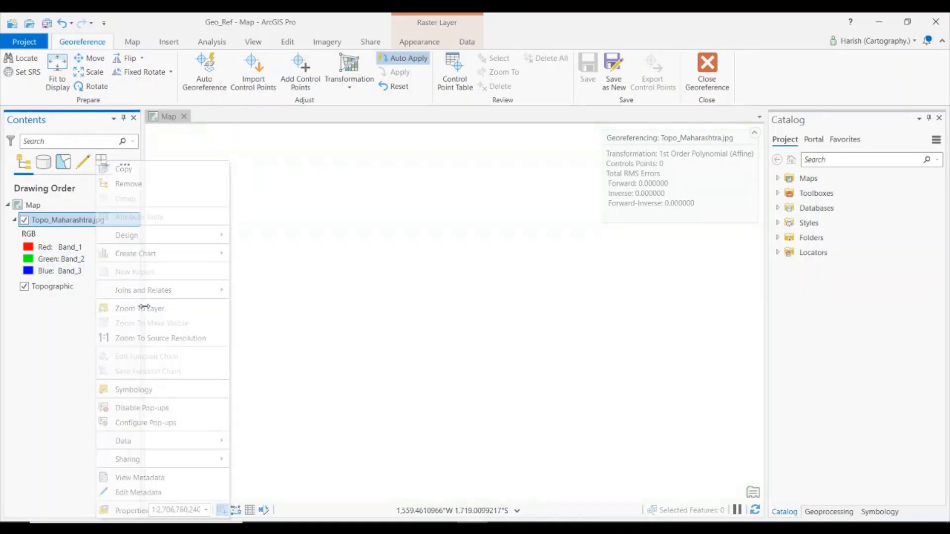
{"action": "scroll", "coordinate": [247, 185], "scroll_direction": "up", "scroll_amount": 3}
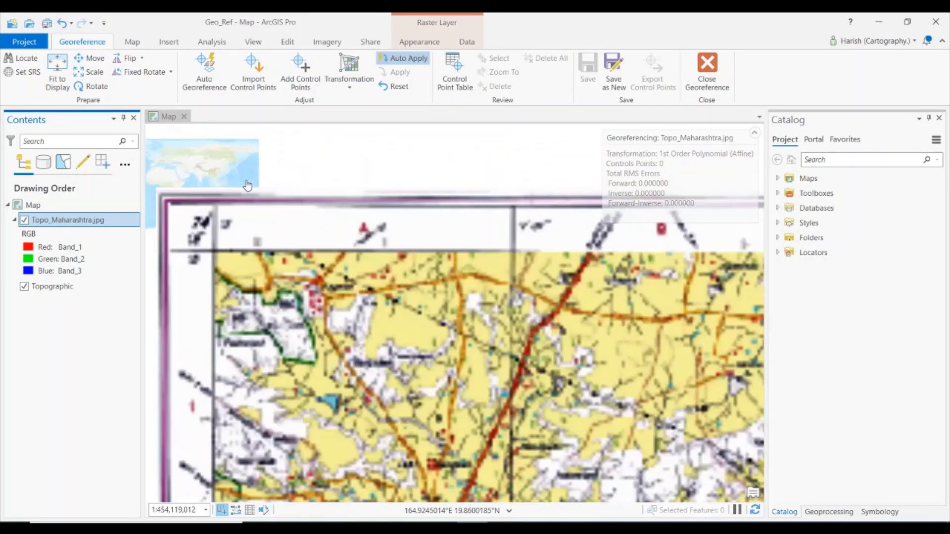
{"action": "scroll", "coordinate": [247, 185], "scroll_direction": "up", "scroll_amount": 5}
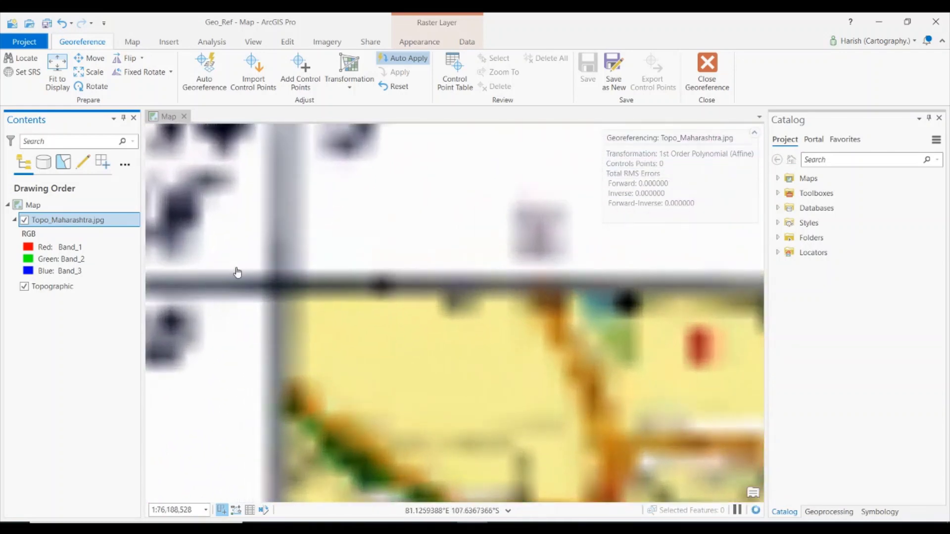
{"action": "scroll", "coordinate": [257, 267], "scroll_direction": "up", "scroll_amount": 2}
{"action": "left_click_drag", "start_coordinate": [303, 329], "coordinate": [314, 350]}
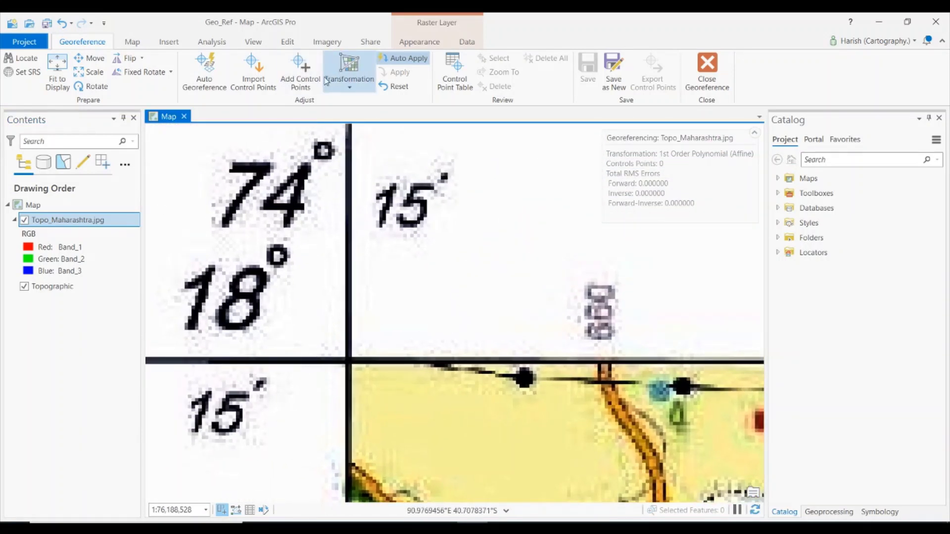
- Turn off Auto Apply and place the first source point on the 74°15′/18°15′ corner
{"action": "left_click", "coordinate": [405, 58]}
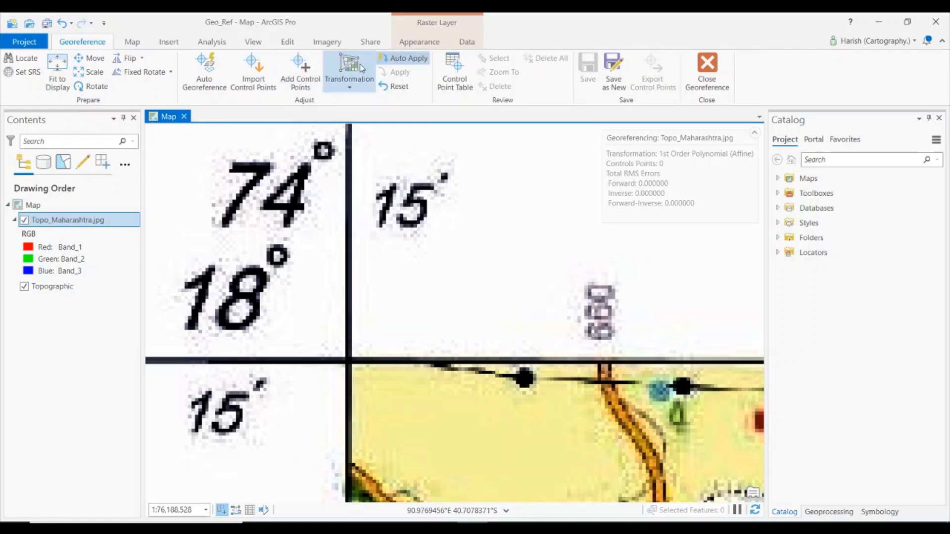
{"action": "left_click", "coordinate": [304, 71]}
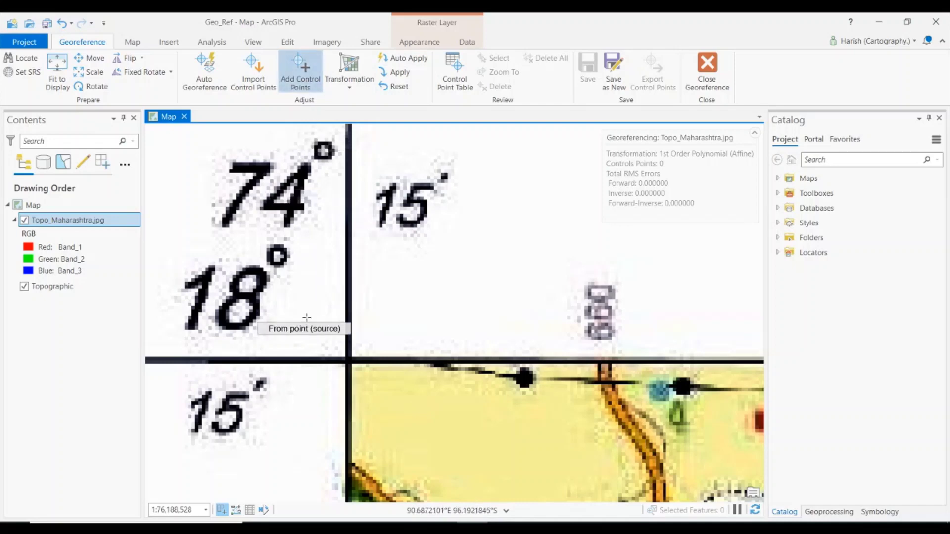
{"action": "scroll", "coordinate": [337, 360], "scroll_direction": "up", "scroll_amount": 4}
{"action": "scroll", "coordinate": [408, 352], "scroll_direction": "up", "scroll_amount": 6}
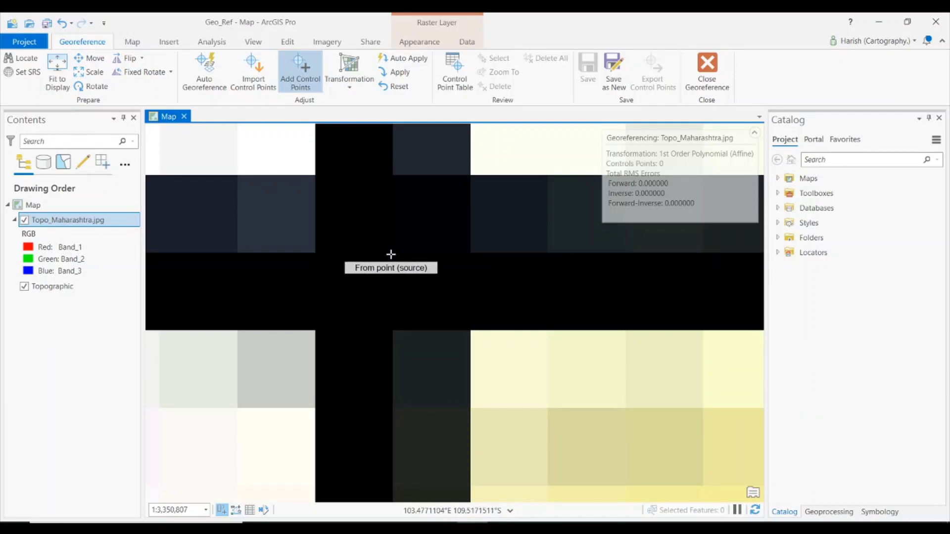
{"action": "left_click", "coordinate": [391, 255]}
{"action": "scroll", "coordinate": [391, 254], "scroll_direction": "down", "scroll_amount": 5}
{"action": "scroll", "coordinate": [391, 254], "scroll_direction": "up", "scroll_amount": 5}
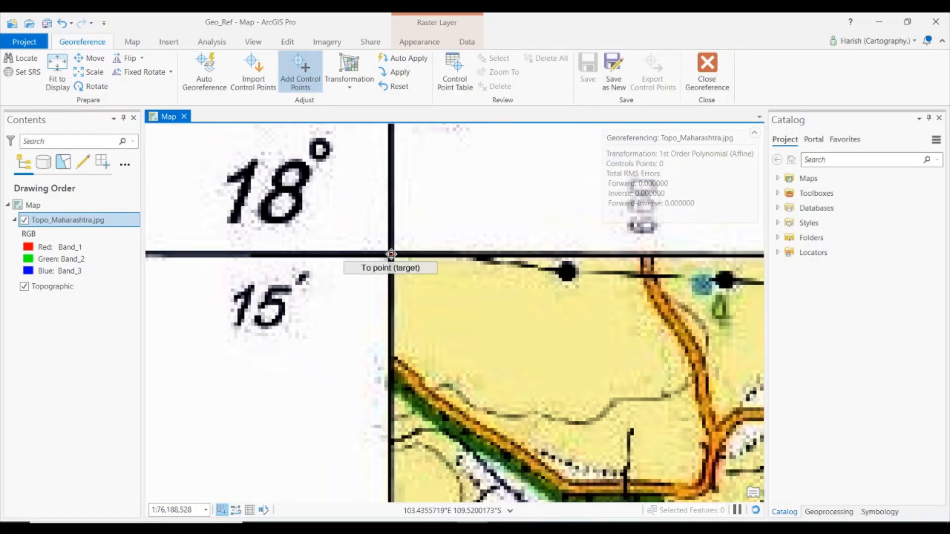
{"action": "scroll", "coordinate": [390, 254], "scroll_direction": "down", "scroll_amount": 1}
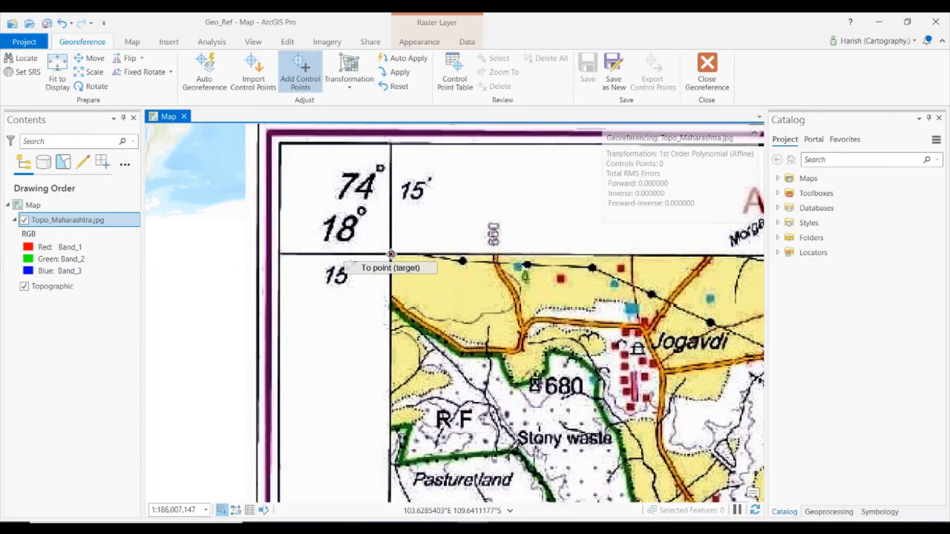
- Enter decimal-degree target coordinates X 74.25 and Y 18.25 for the first control point
{"action": "right_click", "coordinate": [391, 254]}
{"action": "left_click_drag", "start_coordinate": [467, 232], "coordinate": [581, 242]}
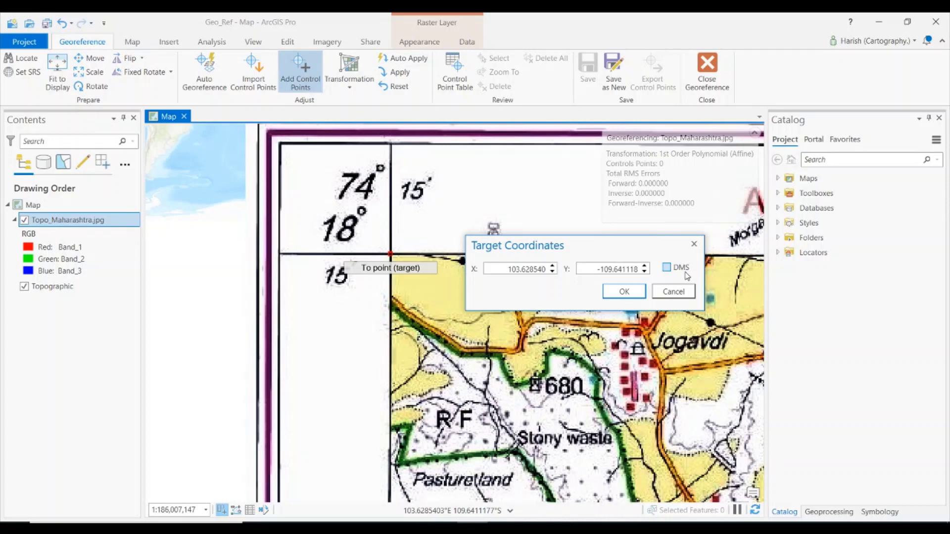
{"action": "left_click", "coordinate": [667, 268]}
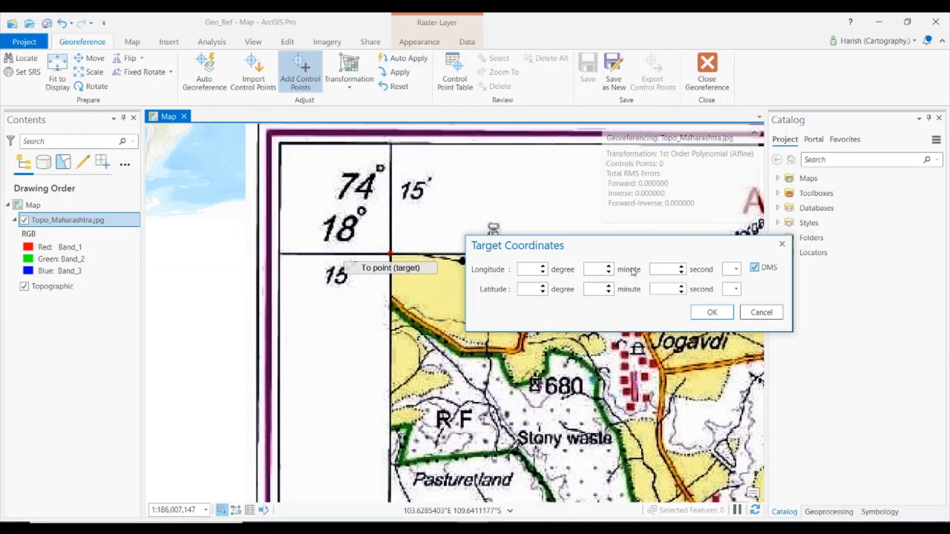
{"action": "left_click", "coordinate": [753, 267]}
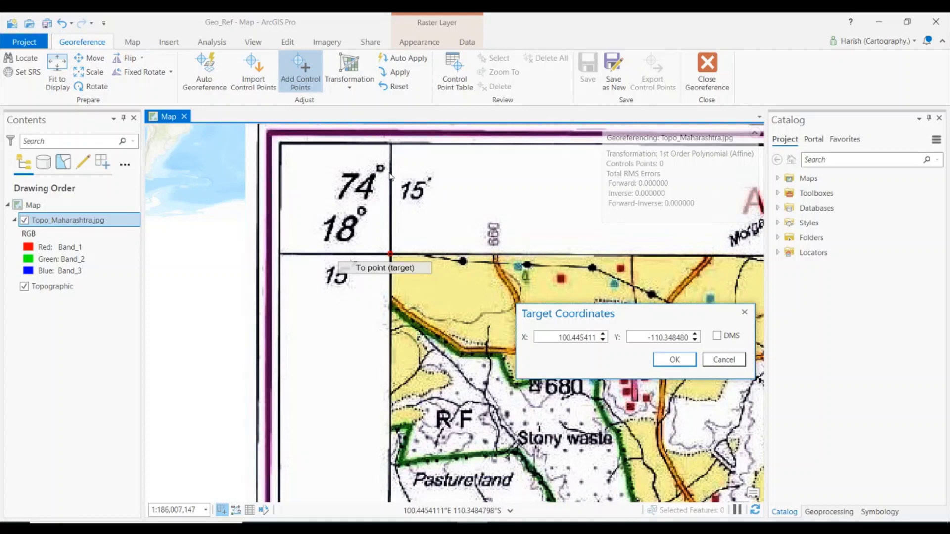
{"action": "left_click_drag", "start_coordinate": [558, 337], "coordinate": [626, 339]}
{"action": "type", "text": "74.25"}
{"action": "left_click", "coordinate": [644, 335]}
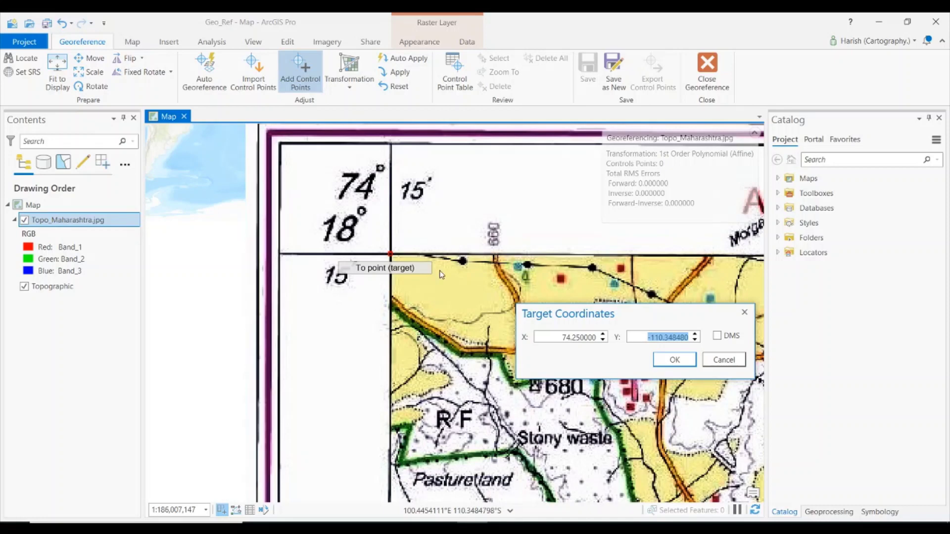
{"action": "type", "text": "18.25"}
- Confirm the first point's target coordinates and zoom in to check its marker near Pune
{"action": "left_click", "coordinate": [691, 359]}
{"action": "scroll", "coordinate": [370, 311], "scroll_direction": "up", "scroll_amount": 6}
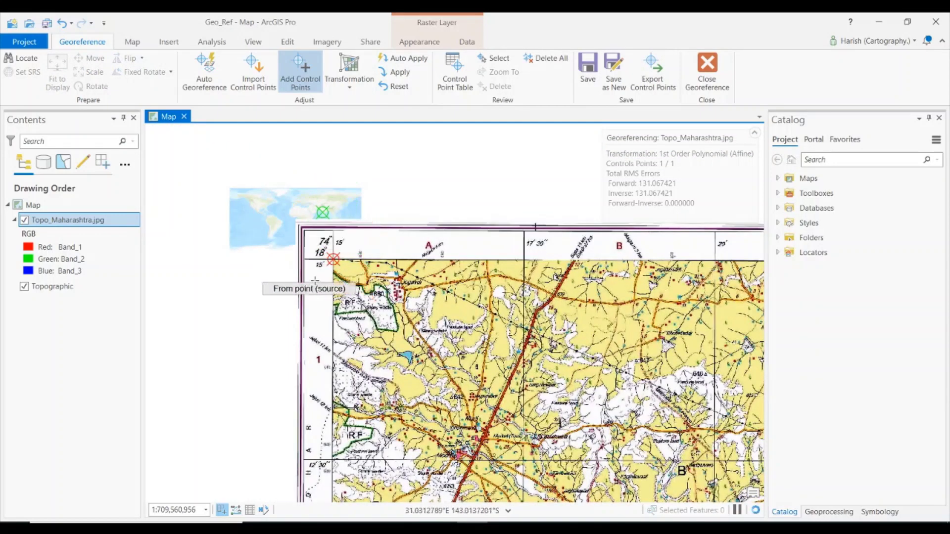
{"action": "scroll", "coordinate": [330, 253], "scroll_direction": "up", "scroll_amount": 4}
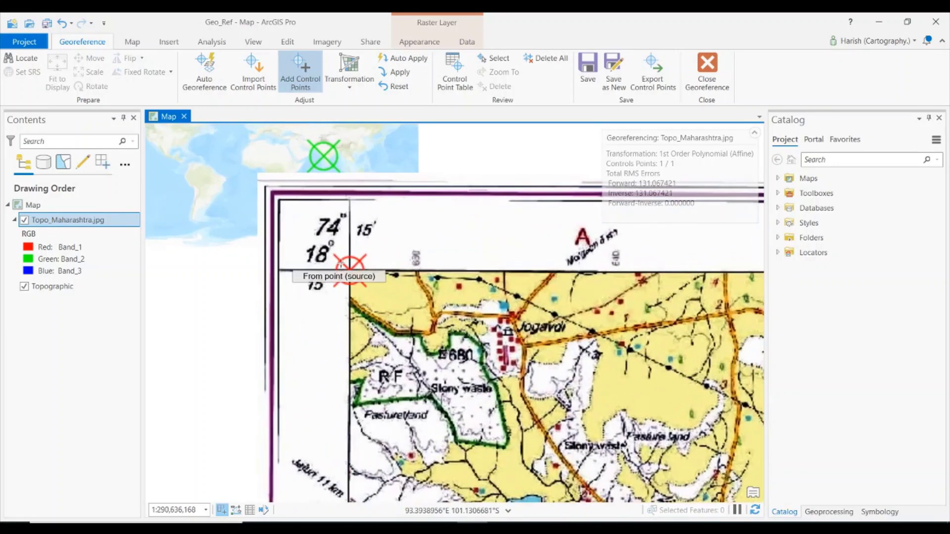
{"action": "scroll", "coordinate": [322, 174], "scroll_direction": "up", "scroll_amount": 10}
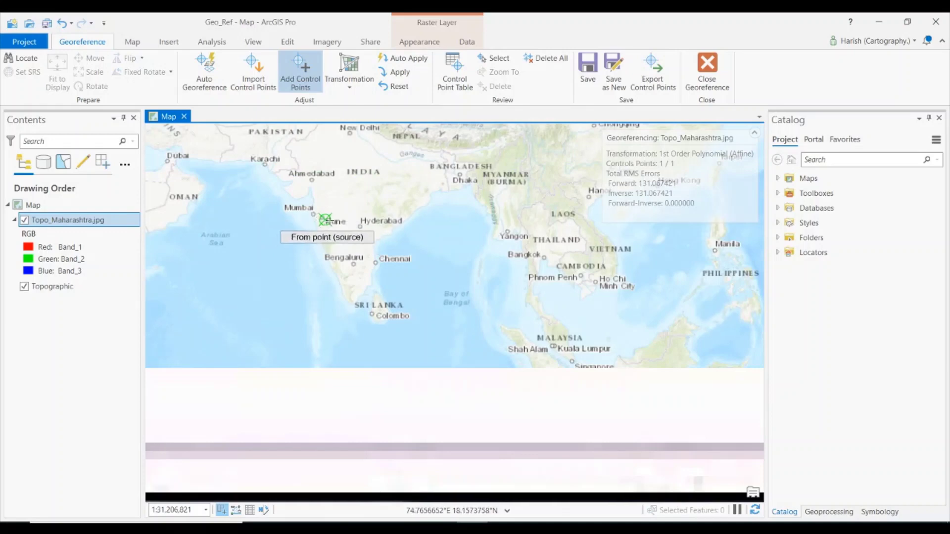
- Add the second control point at the top-right 74°30′/18°15′ corner with target X 74.5, Y 18.25
{"action": "scroll", "coordinate": [326, 217], "scroll_direction": "down", "scroll_amount": 10}
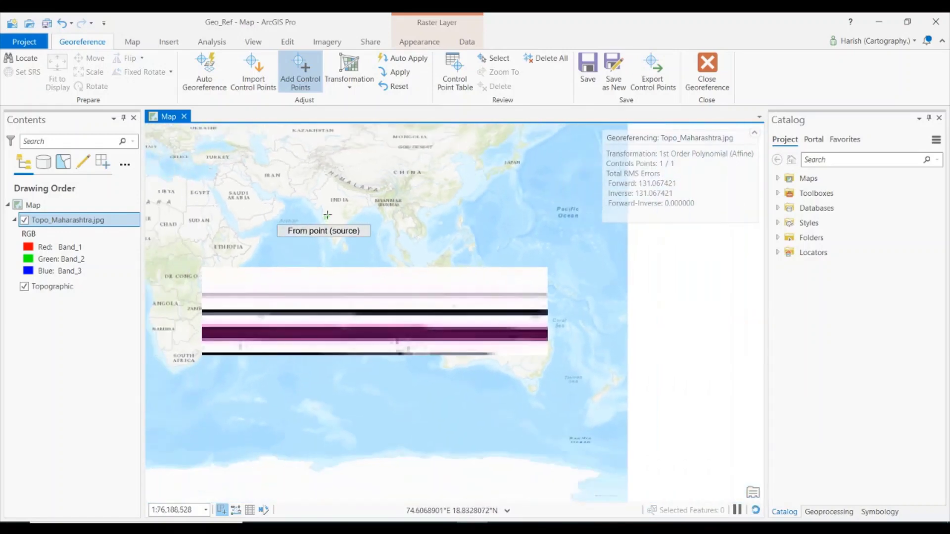
{"action": "scroll", "coordinate": [464, 303], "scroll_direction": "down", "scroll_amount": 5}
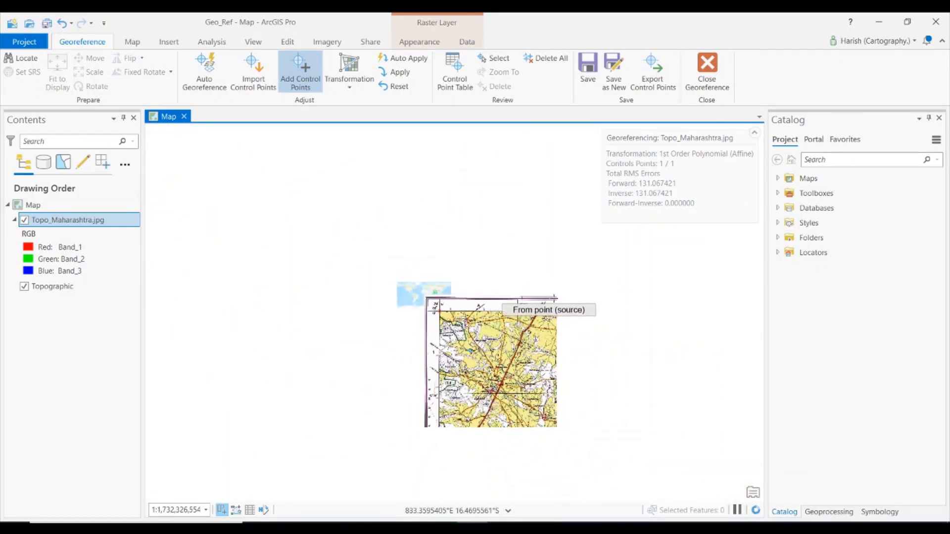
{"action": "scroll", "coordinate": [707, 341], "scroll_direction": "up", "scroll_amount": 10}
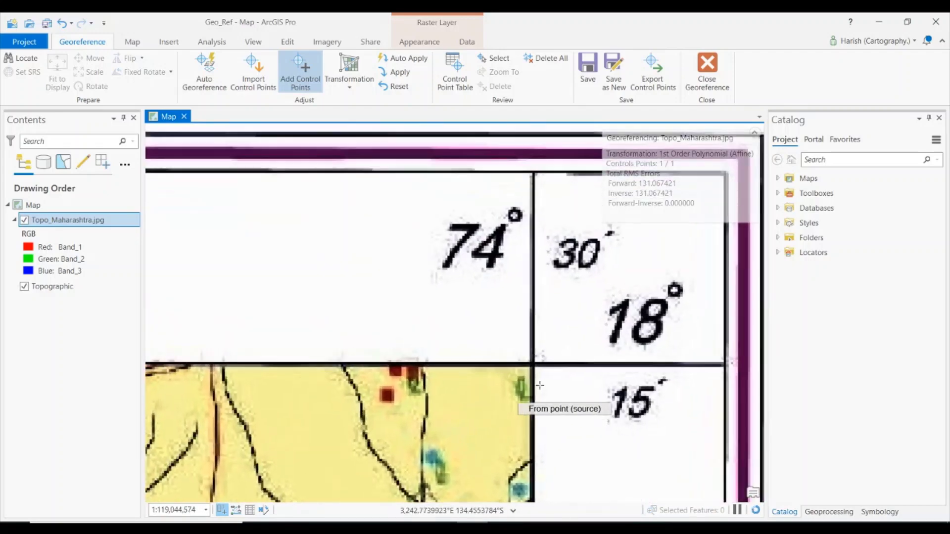
{"action": "scroll", "coordinate": [483, 378], "scroll_direction": "up", "scroll_amount": 8}
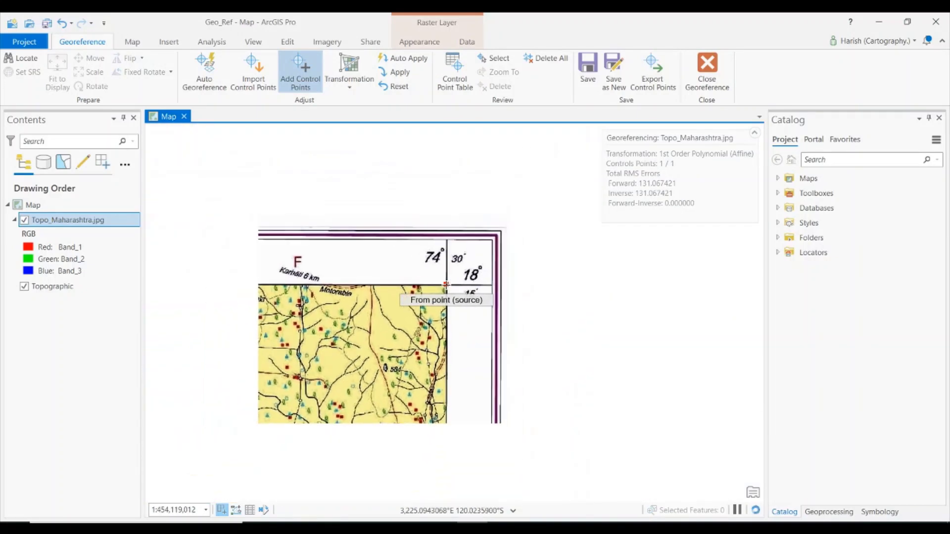
{"action": "right_click", "coordinate": [448, 289]}
{"action": "left_click_drag", "start_coordinate": [461, 242], "coordinate": [501, 409]}
{"action": "left_click_drag", "start_coordinate": [430, 426], "coordinate": [491, 424]}
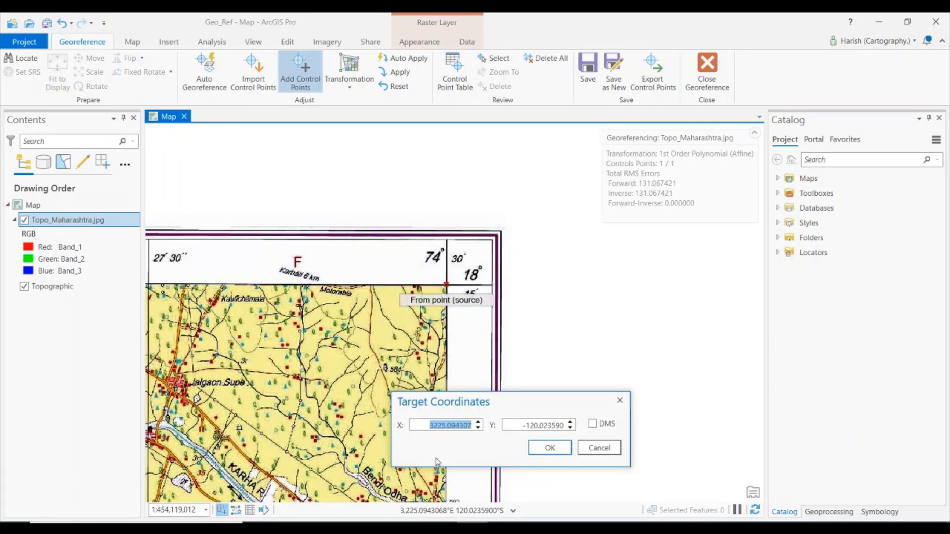
{"action": "type", "text": "74.500000"}
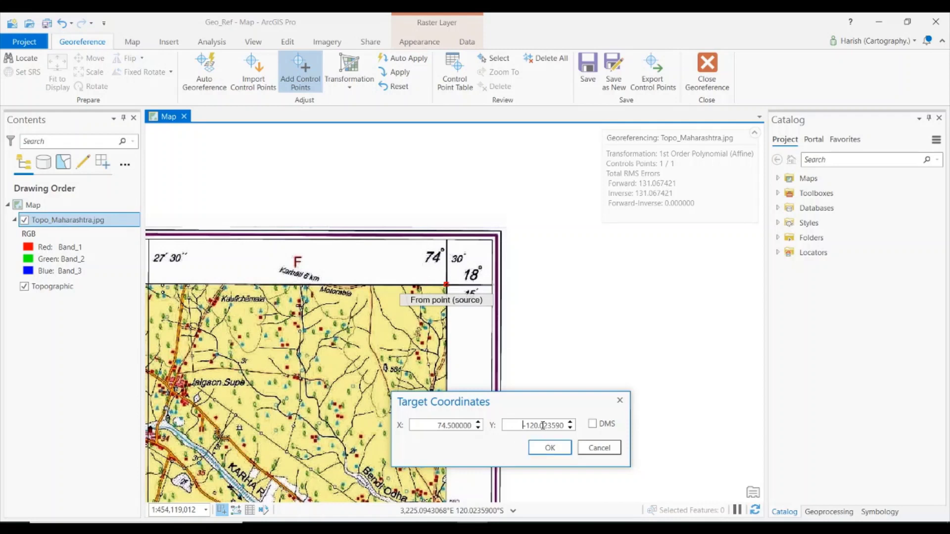
{"action": "double_click", "coordinate": [516, 426]}
{"action": "type", "text": "18.25"}
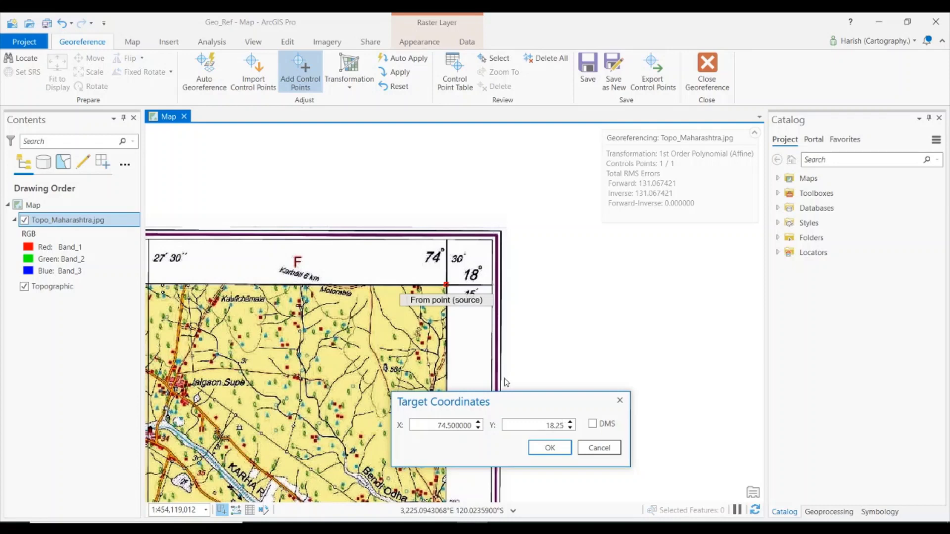
{"action": "key", "text": "Return"}
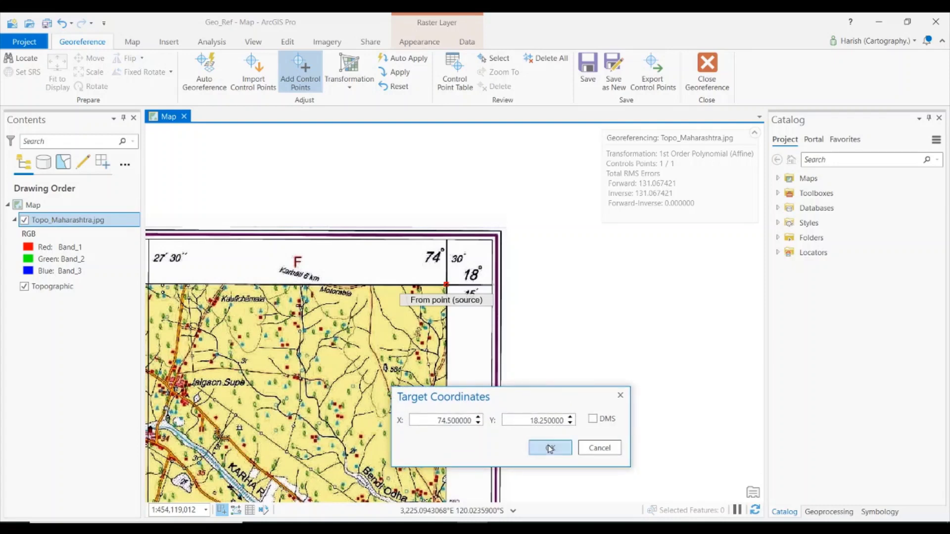
{"action": "left_click", "coordinate": [549, 448]}
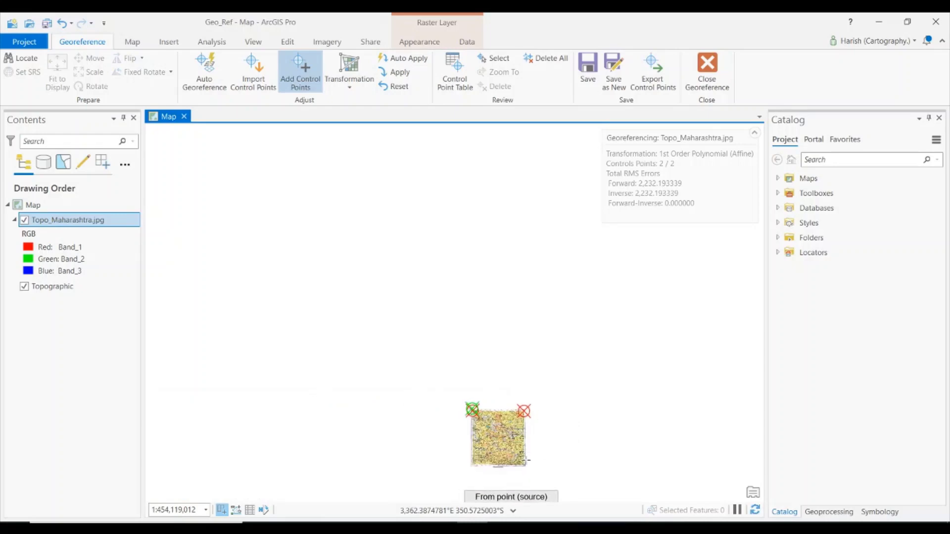
- Mark the 74°30′/18° corner as the third source point and enter target X 74.5, Y 18
{"action": "scroll", "coordinate": [524, 500], "scroll_direction": "down", "scroll_amount": 2}
{"action": "scroll", "coordinate": [424, 195], "scroll_direction": "up", "scroll_amount": 2}
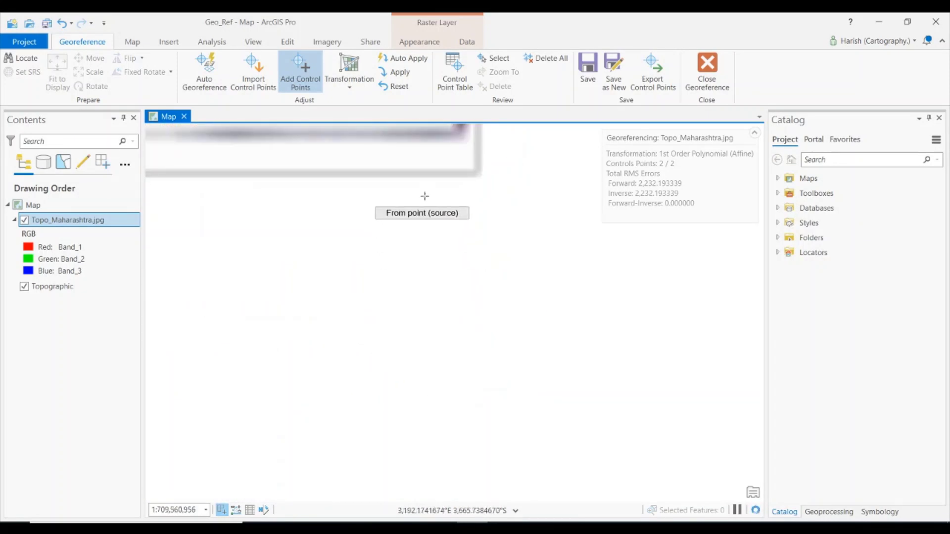
{"action": "scroll", "coordinate": [421, 166], "scroll_direction": "up", "scroll_amount": 2}
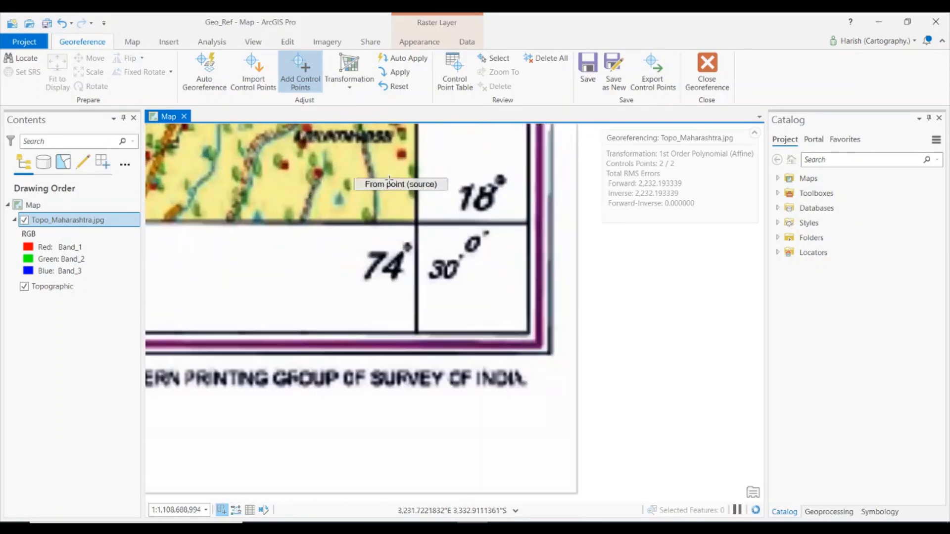
{"action": "scroll", "coordinate": [392, 218], "scroll_direction": "up", "scroll_amount": 4}
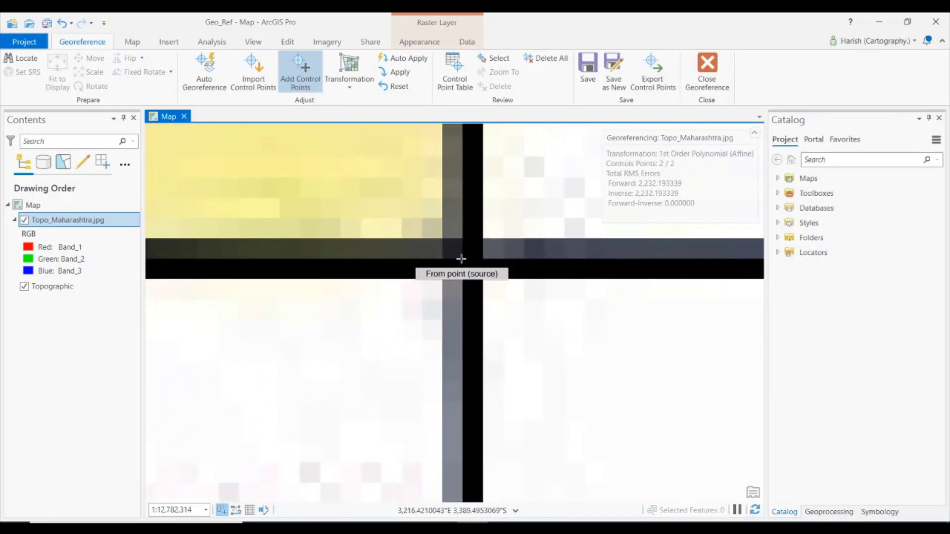
{"action": "scroll", "coordinate": [461, 258], "scroll_direction": "down", "scroll_amount": 3}
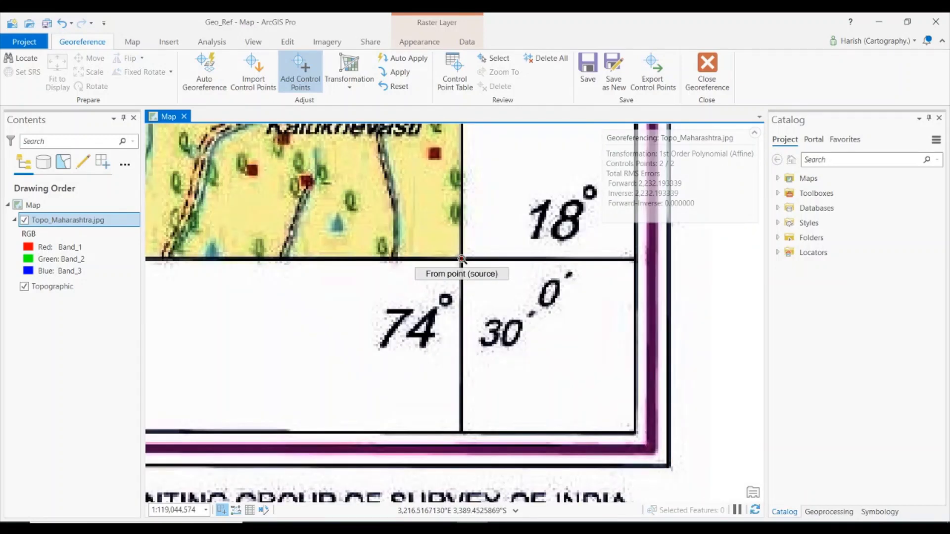
{"action": "left_click", "coordinate": [461, 258]}
{"action": "right_click", "coordinate": [462, 259]}
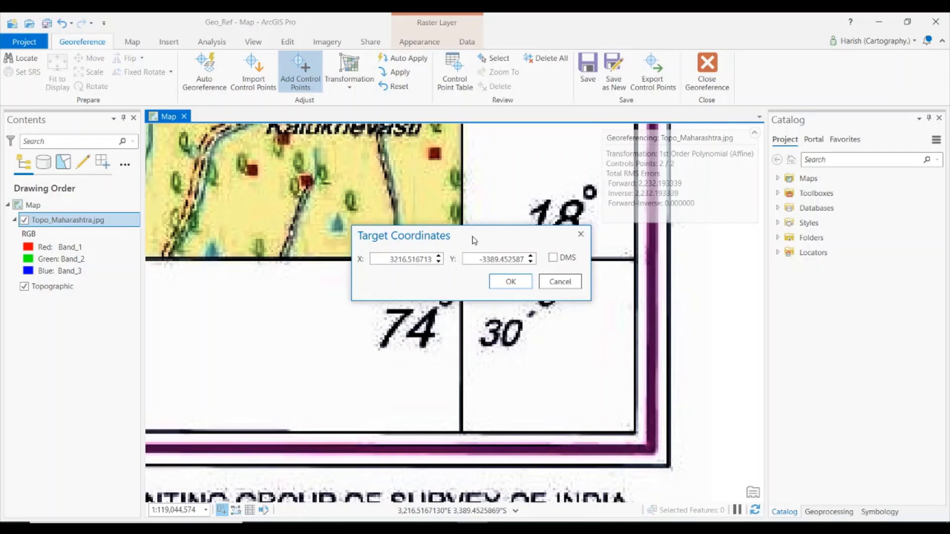
{"action": "left_click_drag", "start_coordinate": [473, 240], "coordinate": [710, 410]}
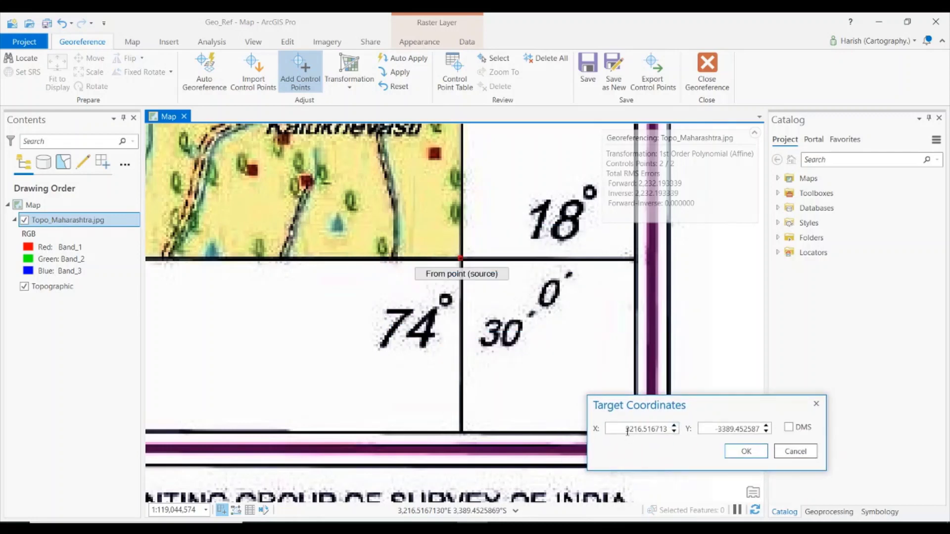
{"action": "left_click_drag", "start_coordinate": [627, 431], "coordinate": [668, 429]}
{"action": "type", "text": "74.5"}
{"action": "key", "text": "Tab"}
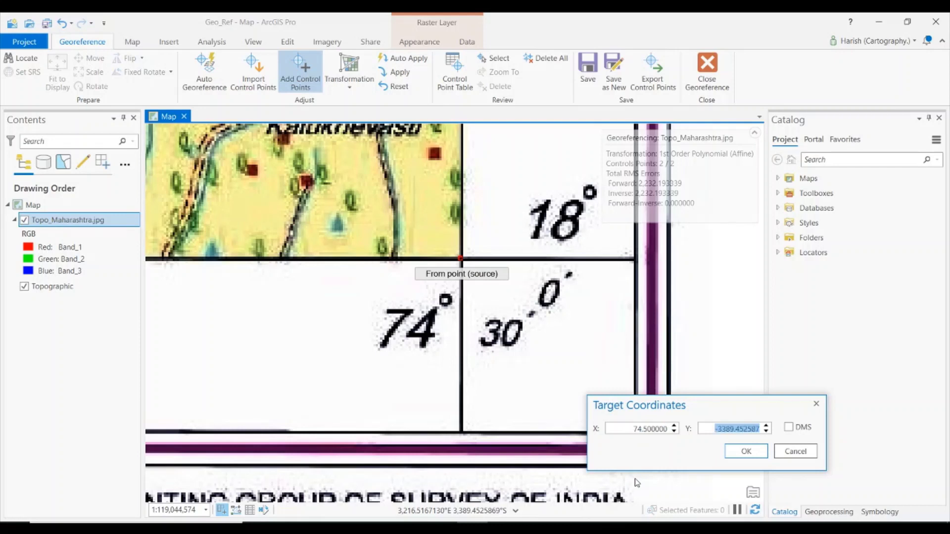
{"action": "type", "text": "18"}
- Confirm the third control point and zoom to the 18°/74°15′ corner
{"action": "left_click", "coordinate": [746, 451]}
{"action": "scroll", "coordinate": [567, 318], "scroll_direction": "down", "scroll_amount": 5}
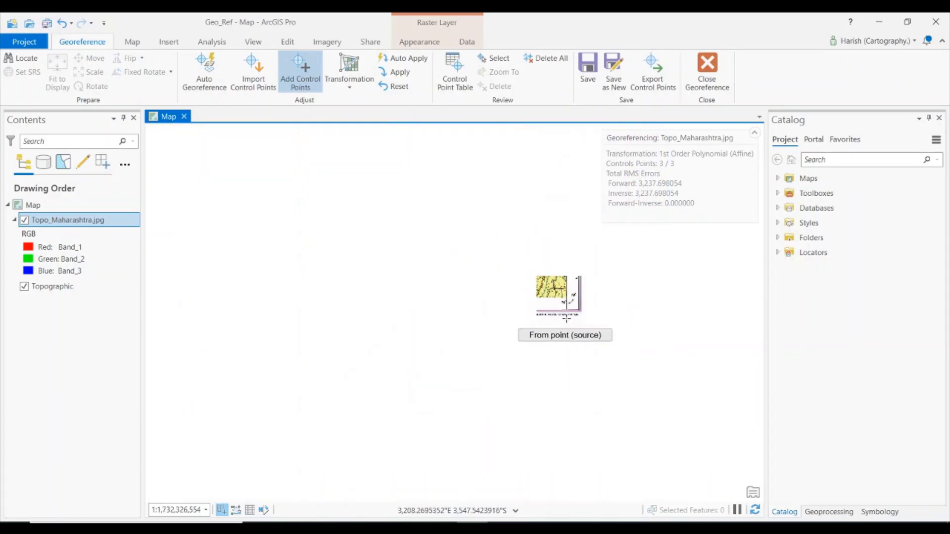
{"action": "scroll", "coordinate": [567, 318], "scroll_direction": "down", "scroll_amount": 3}
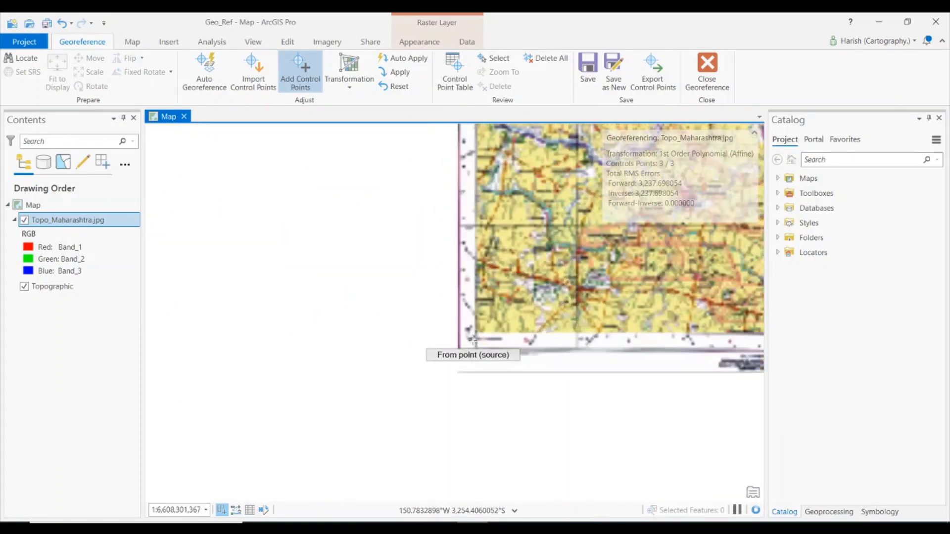
{"action": "scroll", "coordinate": [472, 340], "scroll_direction": "up", "scroll_amount": 5}
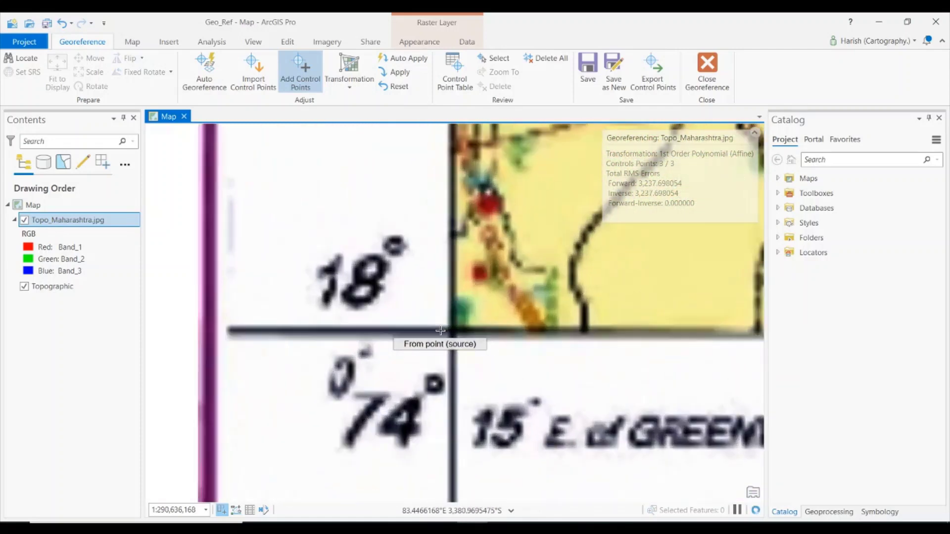
{"action": "scroll", "coordinate": [441, 331], "scroll_direction": "up", "scroll_amount": 5}
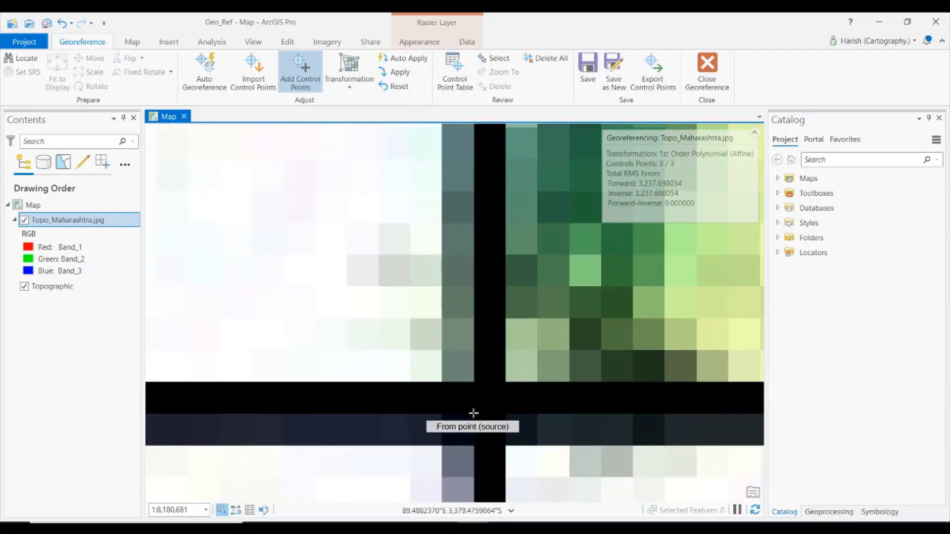
- Mark the 18°/74°15′ corner as the fourth source point with target X 74.25, Y 18
{"action": "left_click", "coordinate": [473, 413]}
{"action": "scroll", "coordinate": [474, 413], "scroll_direction": "down", "scroll_amount": 7}
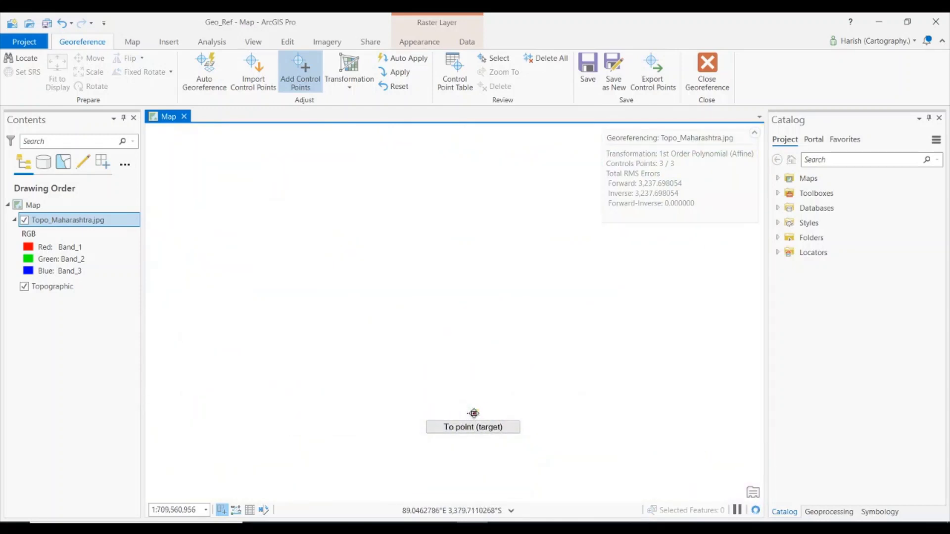
{"action": "right_click", "coordinate": [473, 413]}
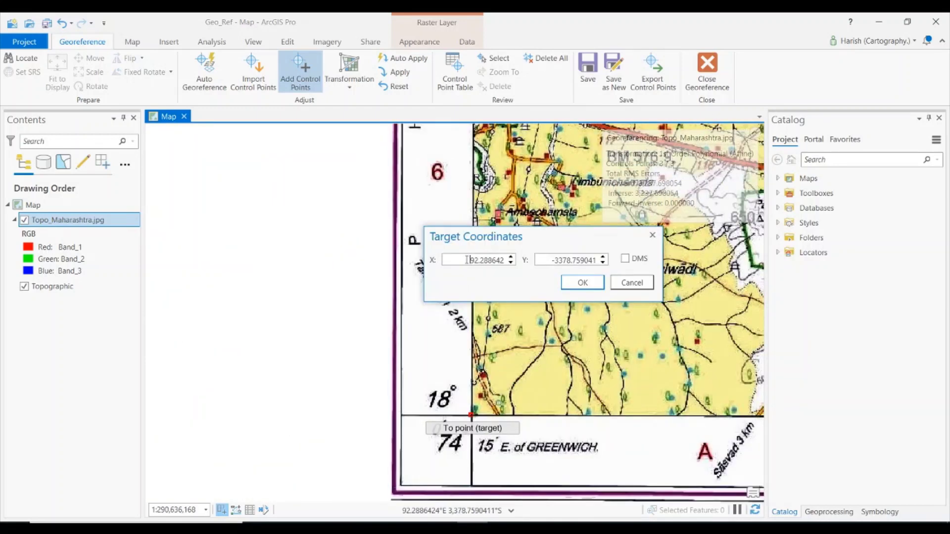
{"action": "left_click_drag", "start_coordinate": [466, 261], "coordinate": [532, 262]}
{"action": "type", "text": "1"}
{"action": "key", "text": "Tab"}
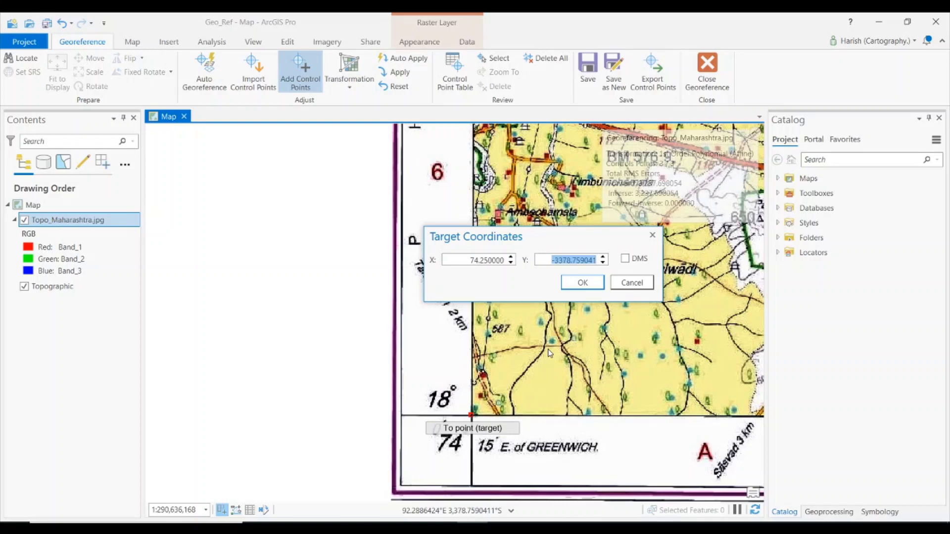
{"action": "type", "text": "18"}
- Confirm the fourth point and apply the affine transformation from all four control points
{"action": "left_click", "coordinate": [595, 282]}
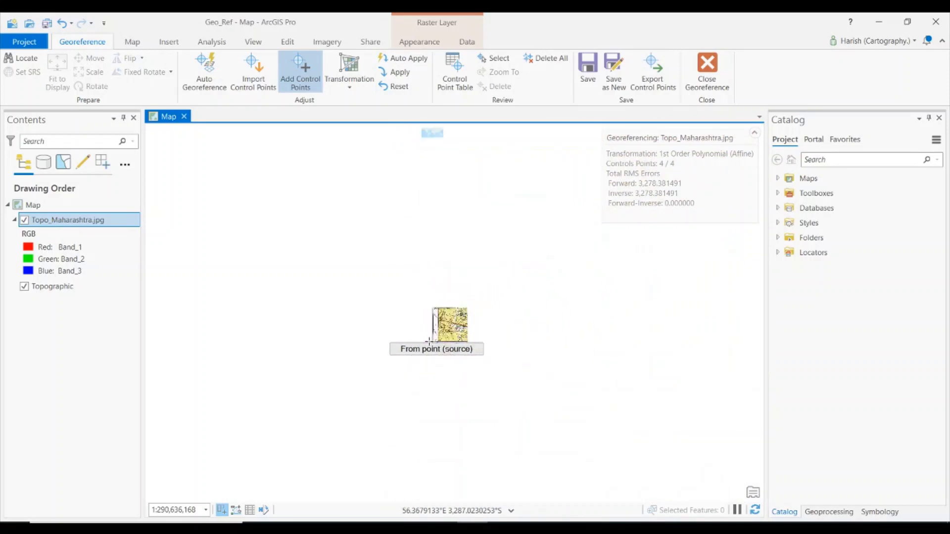
{"action": "scroll", "coordinate": [431, 340], "scroll_direction": "down", "scroll_amount": 1}
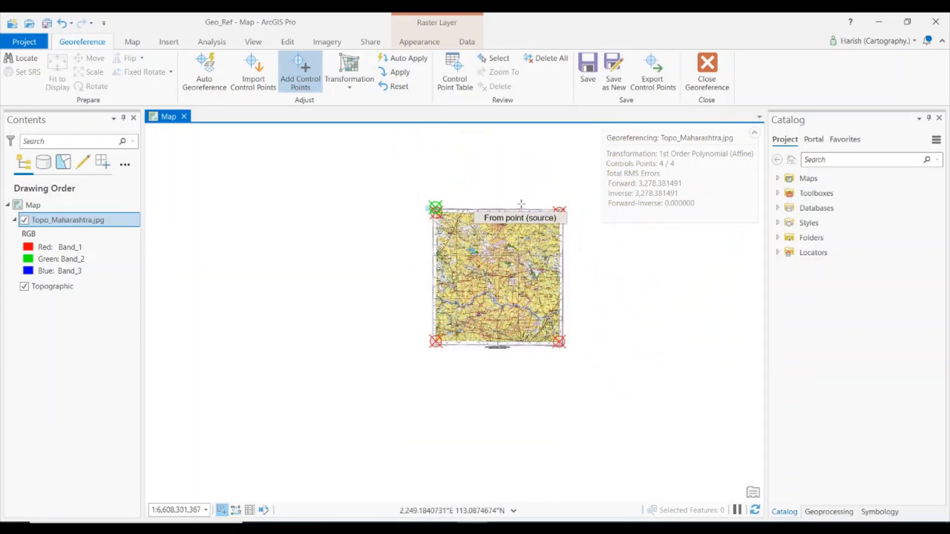
{"action": "left_click", "coordinate": [395, 73]}
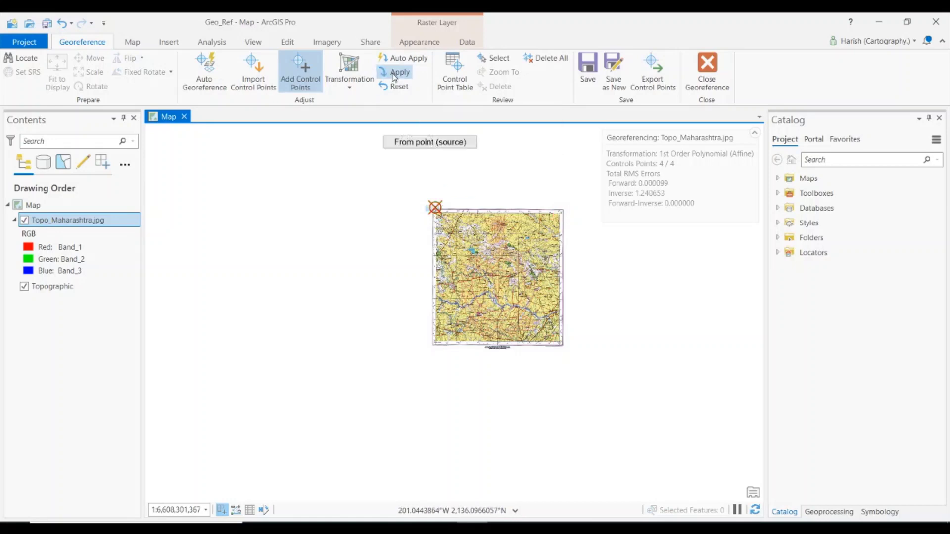
- Zoom to the full extent of the georeferenced topo sheet over the basemap near Baramati
{"action": "scroll", "coordinate": [420, 204], "scroll_direction": "up", "scroll_amount": 5}
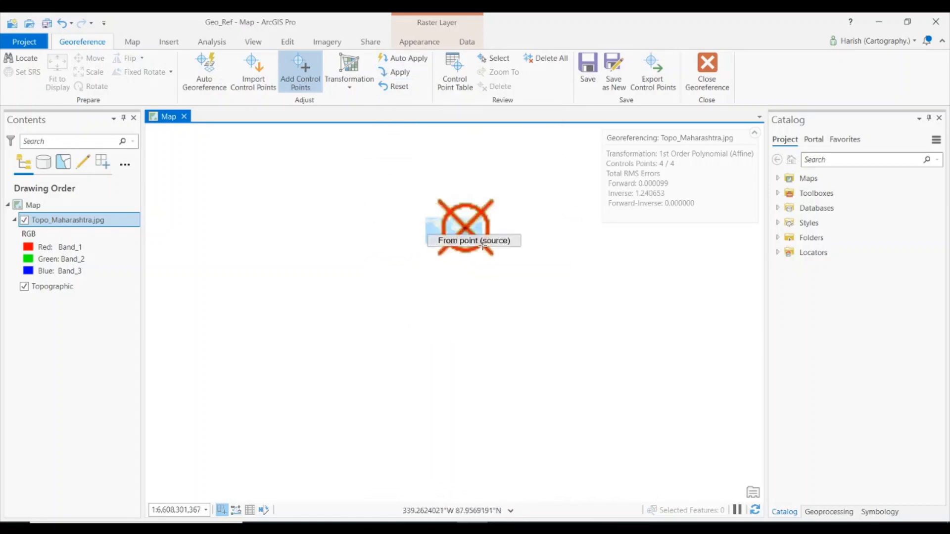
{"action": "scroll", "coordinate": [558, 299], "scroll_direction": "up", "scroll_amount": 2}
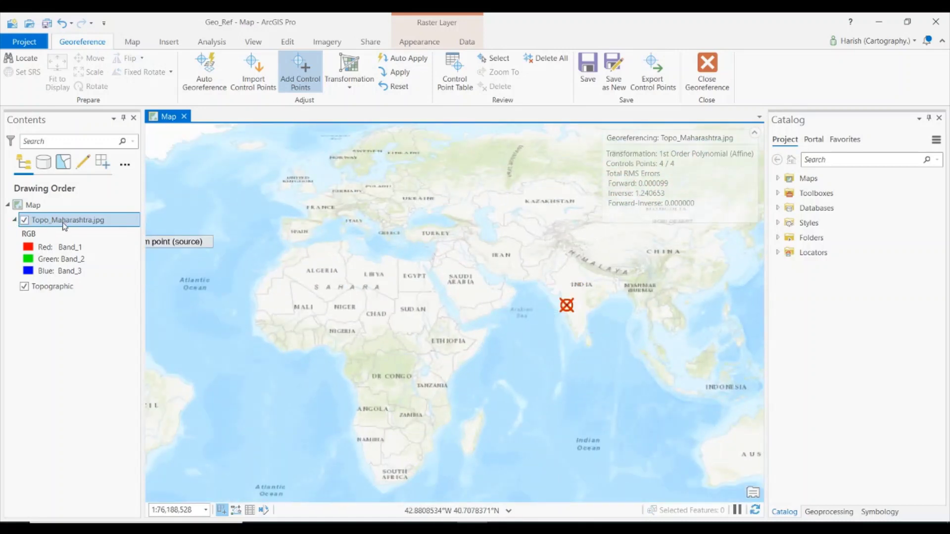
{"action": "right_click", "coordinate": [64, 227]}
{"action": "left_click", "coordinate": [106, 308]}
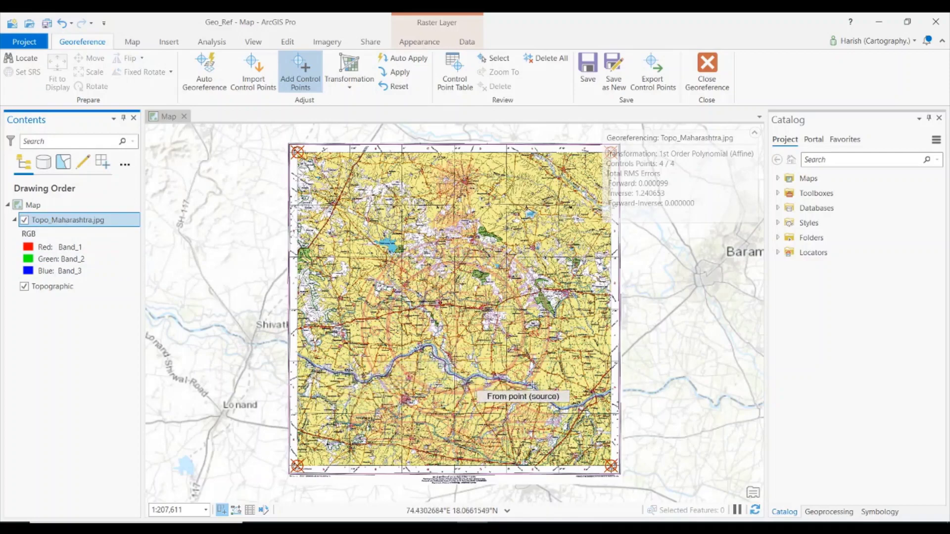
{"action": "scroll", "coordinate": [381, 367], "scroll_direction": "up", "scroll_amount": 2}
{"action": "scroll", "coordinate": [381, 367], "scroll_direction": "up", "scroll_amount": 2}
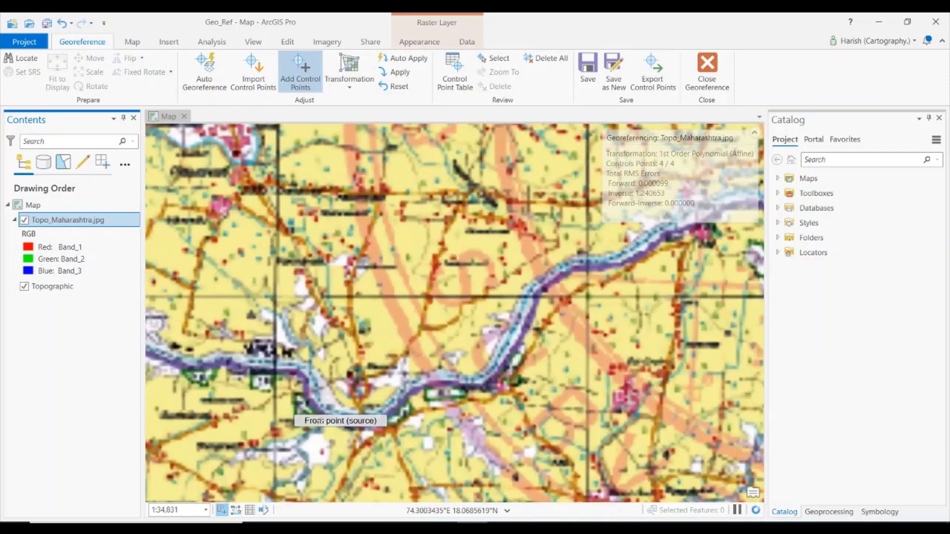
{"action": "scroll", "coordinate": [309, 379], "scroll_direction": "up", "scroll_amount": 2}
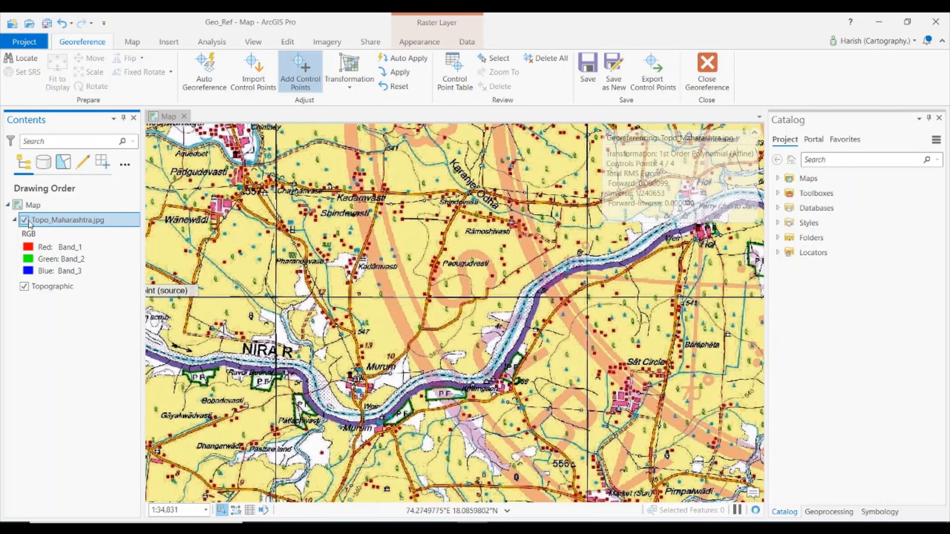
{"action": "left_click", "coordinate": [28, 221]}
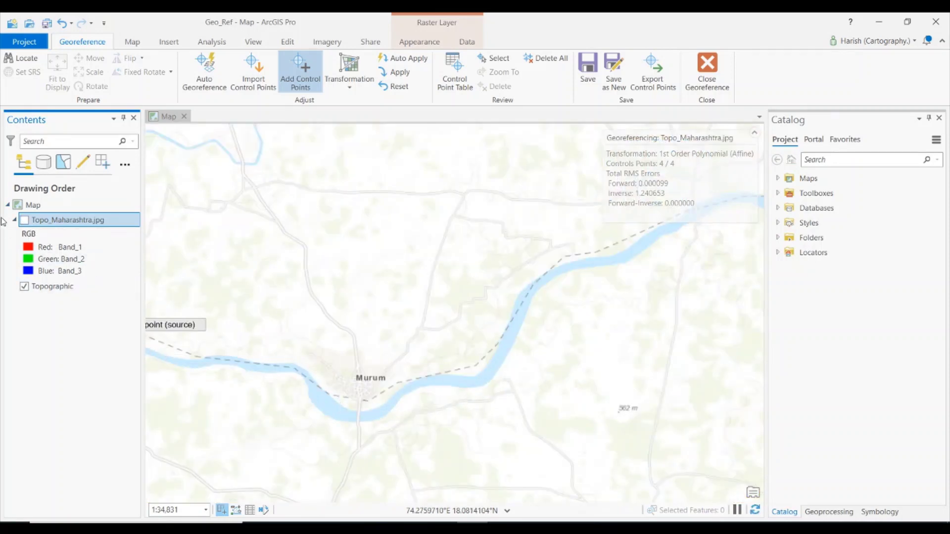
{"action": "left_click", "coordinate": [24, 220]}
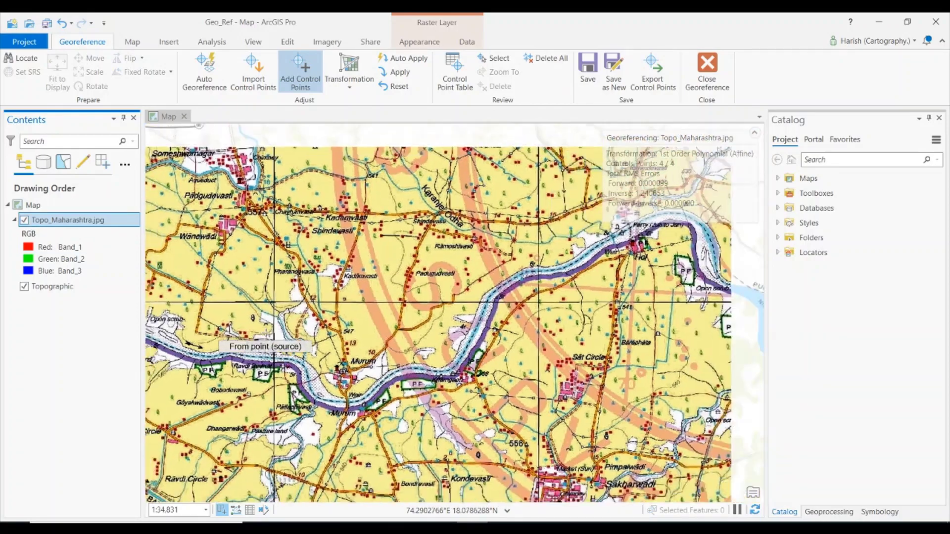
{"action": "scroll", "coordinate": [267, 333], "scroll_direction": "down", "scroll_amount": 3}
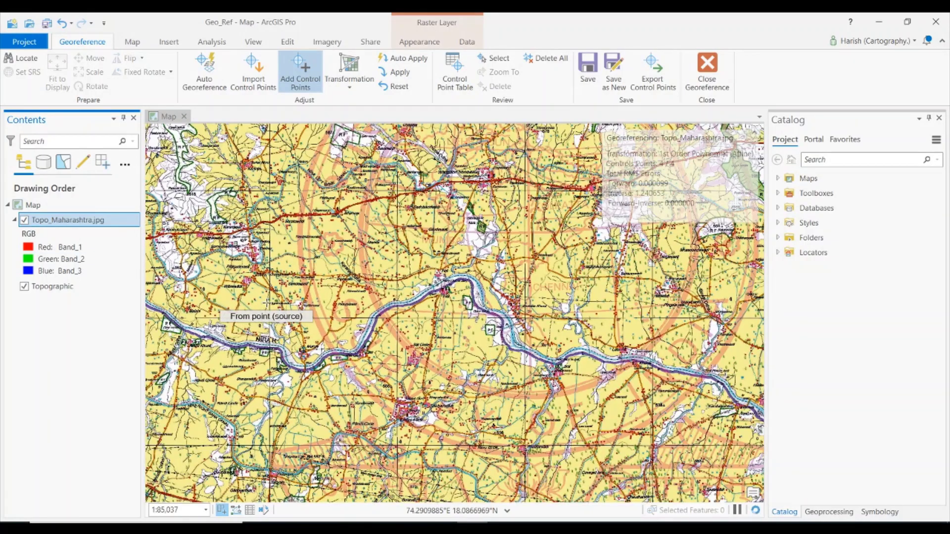
{"action": "scroll", "coordinate": [271, 255], "scroll_direction": "down", "scroll_amount": 3}
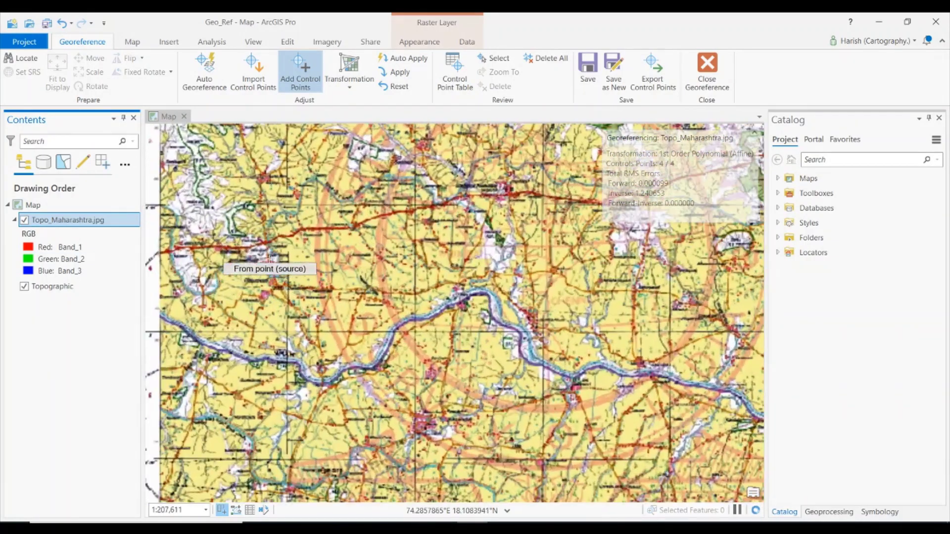
{"action": "scroll", "coordinate": [277, 247], "scroll_direction": "up", "scroll_amount": 9}
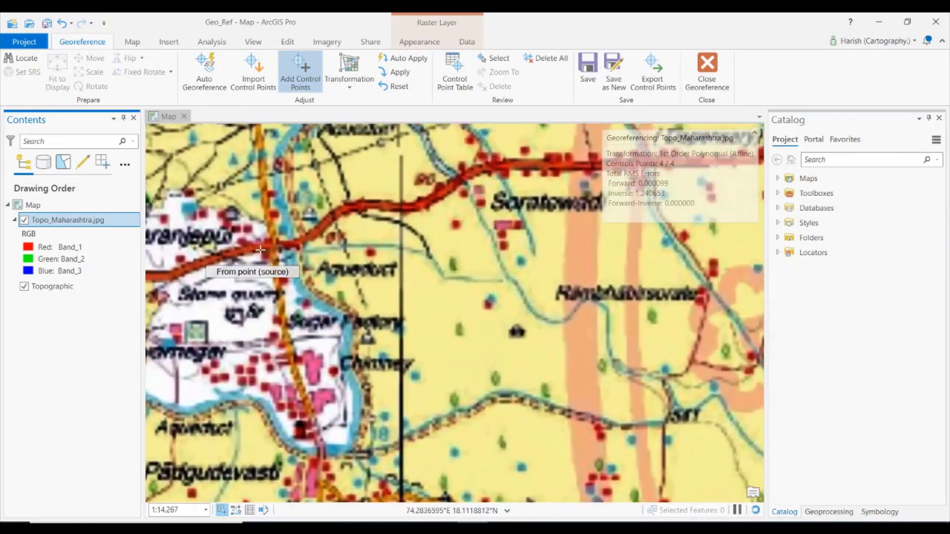
{"action": "scroll", "coordinate": [261, 249], "scroll_direction": "up", "scroll_amount": 2}
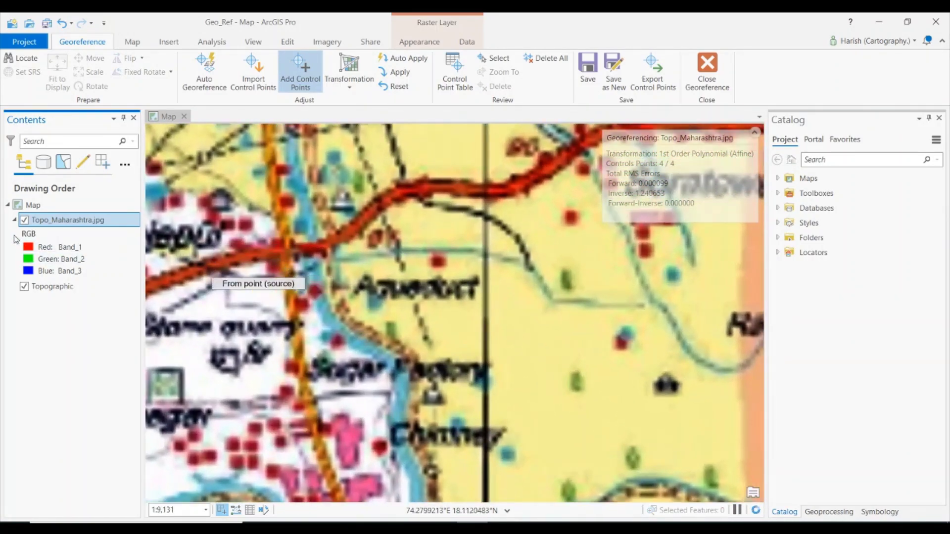
{"action": "left_click", "coordinate": [27, 220]}
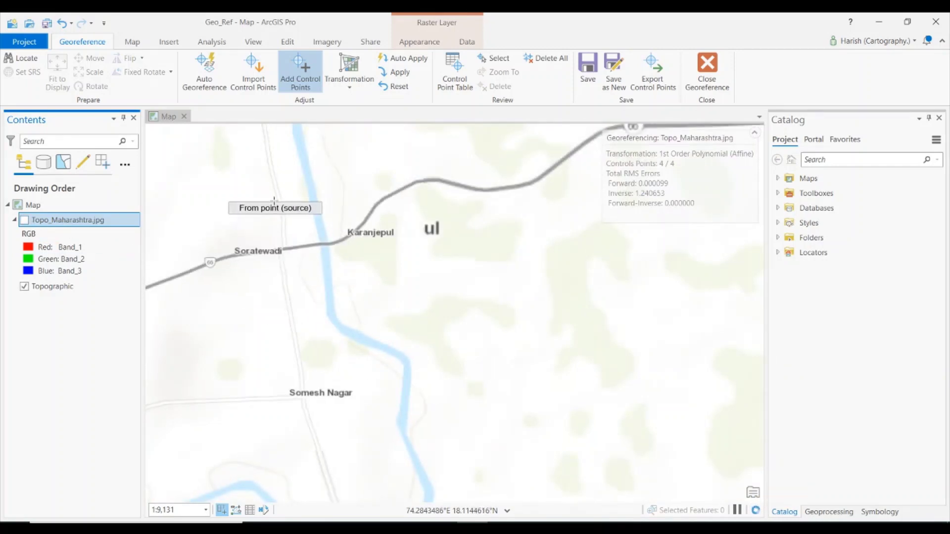
{"action": "left_click", "coordinate": [25, 220]}
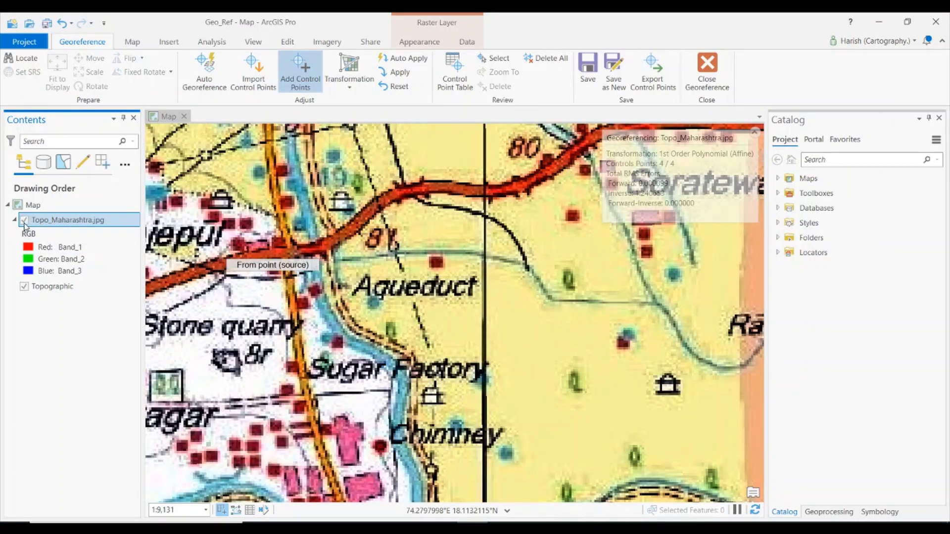
{"action": "scroll", "coordinate": [366, 297], "scroll_direction": "down", "scroll_amount": 4}
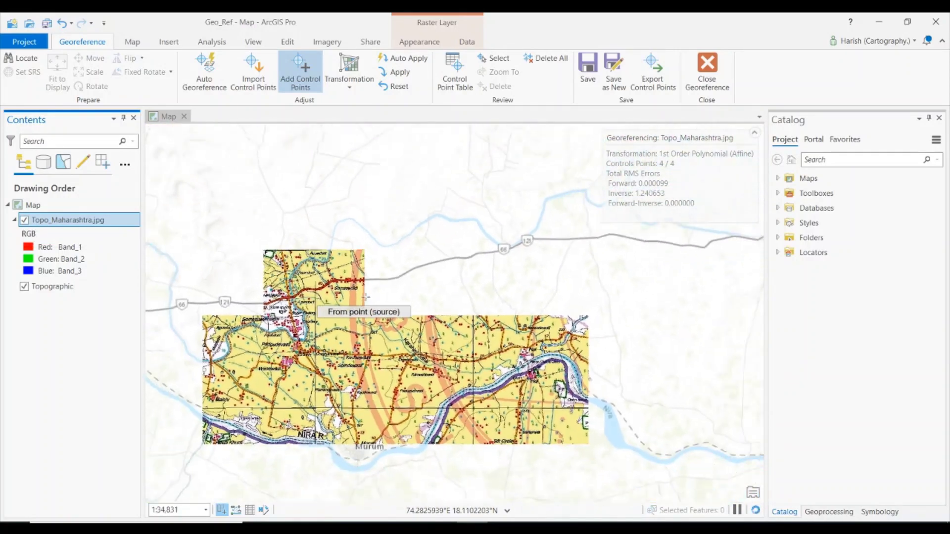
{"action": "scroll", "coordinate": [366, 296], "scroll_direction": "down", "scroll_amount": 5}
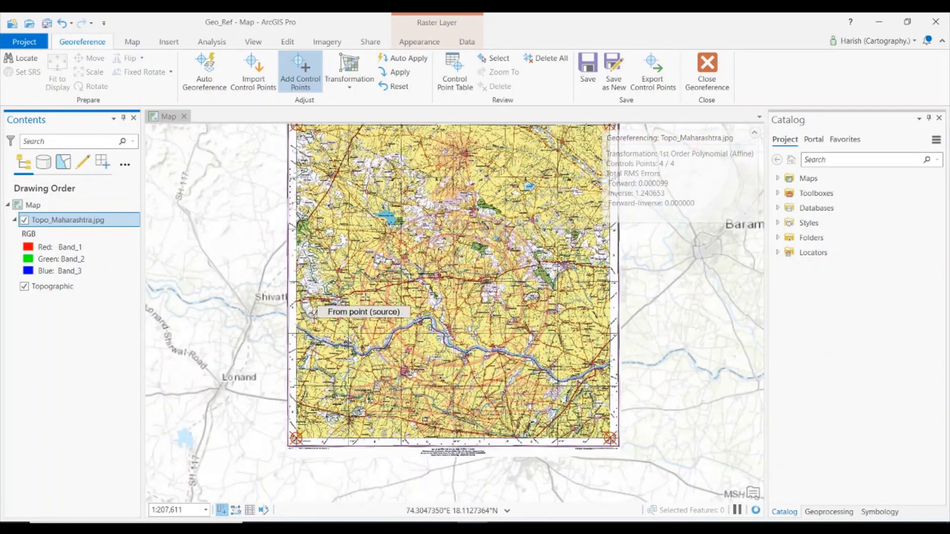
{"action": "scroll", "coordinate": [346, 309], "scroll_direction": "down", "scroll_amount": 1}
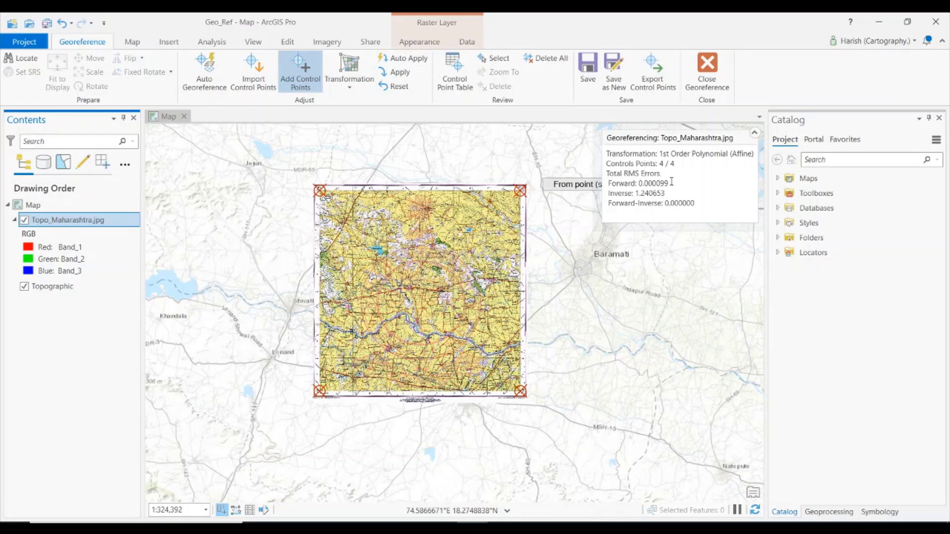
{"action": "scroll", "coordinate": [481, 233], "scroll_direction": "up", "scroll_amount": 1}
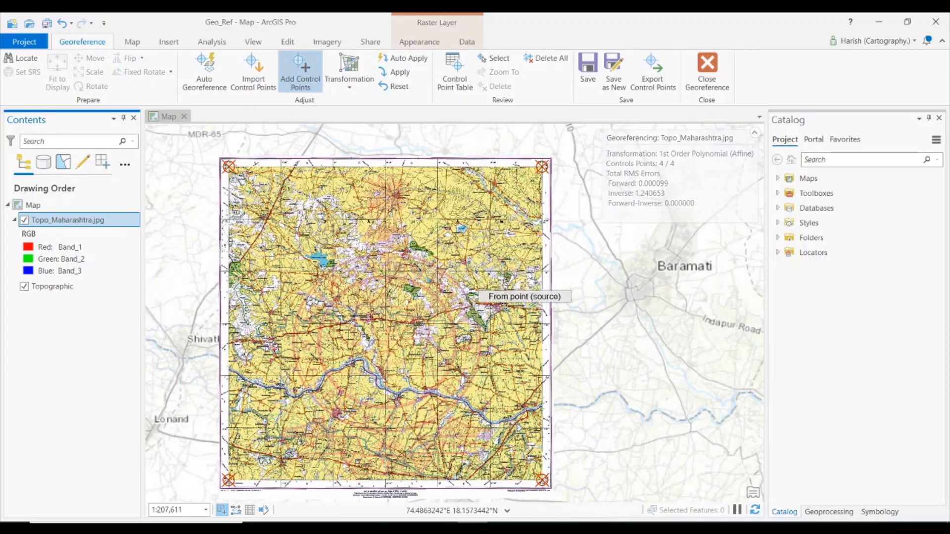
{"action": "key", "text": "Left"}
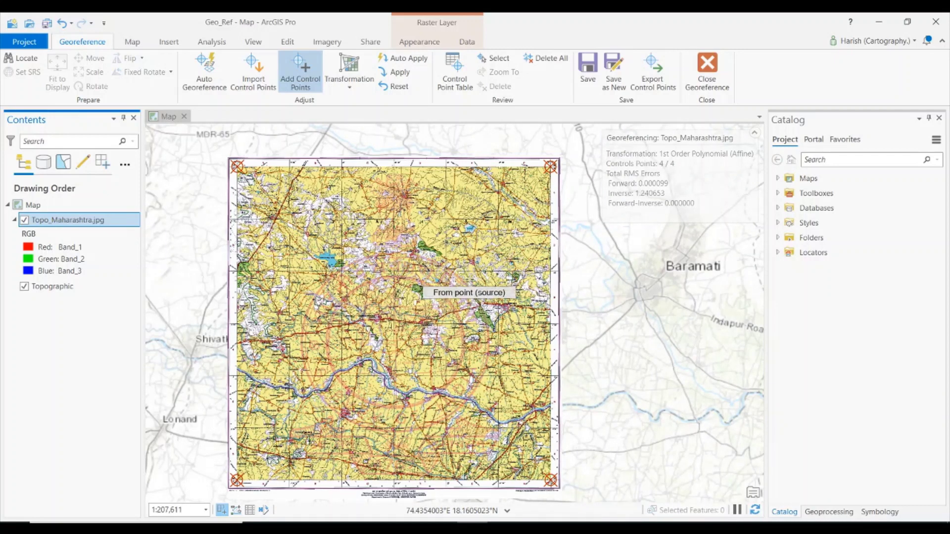